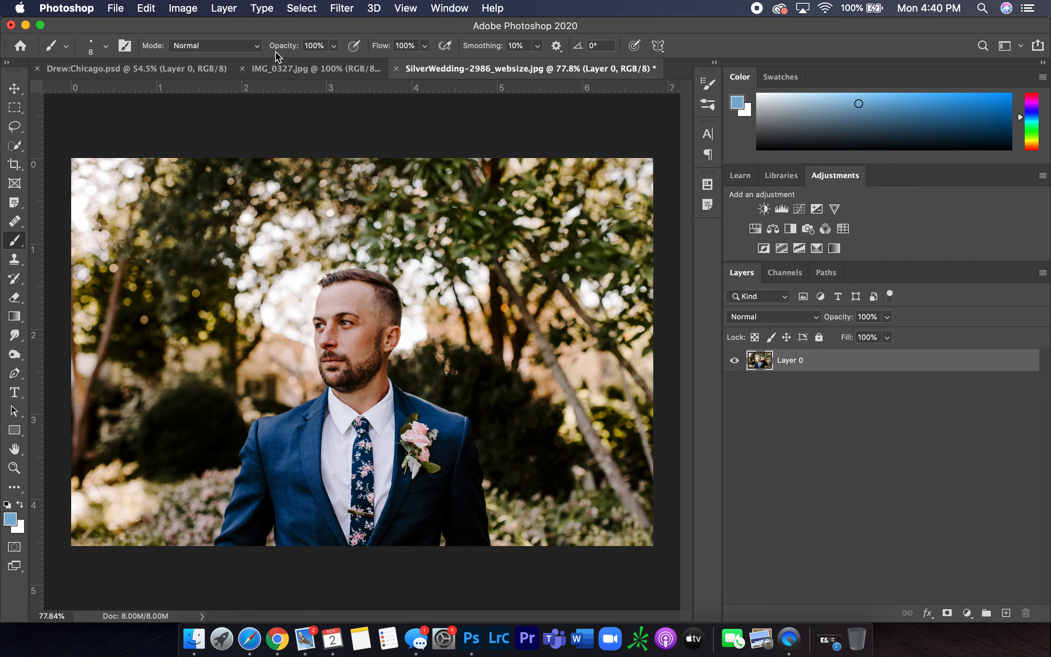
Examine the finished Chicago double-exposure example document, then return to the wedding portrait
left_click(201, 71)
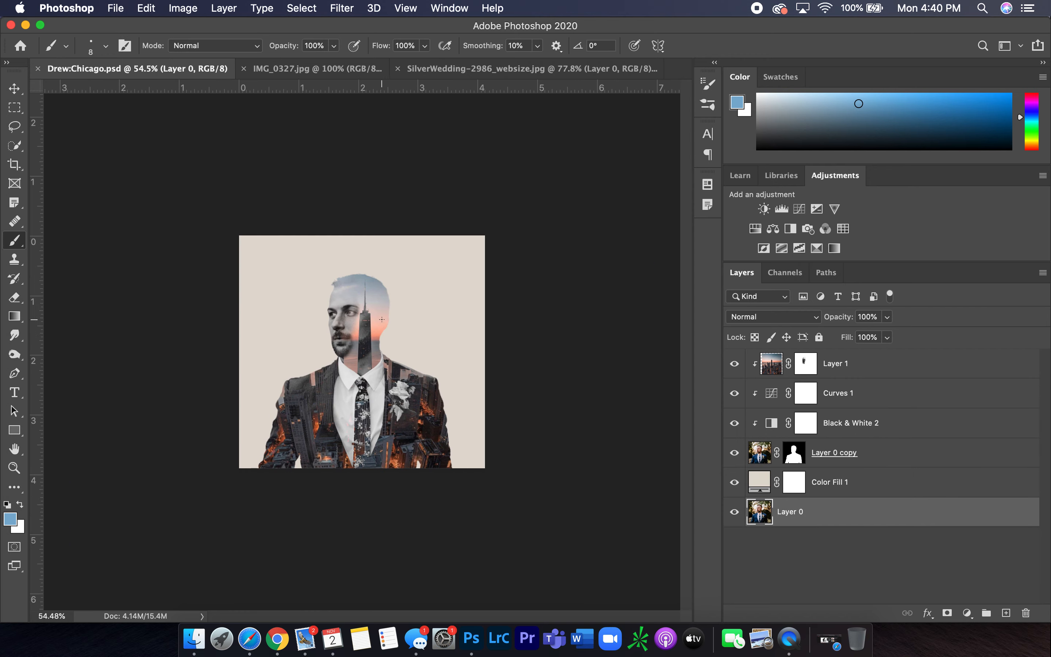
scroll(381, 320, "up", 10)
scroll(381, 319, "down", 1)
scroll(382, 319, "down", 5)
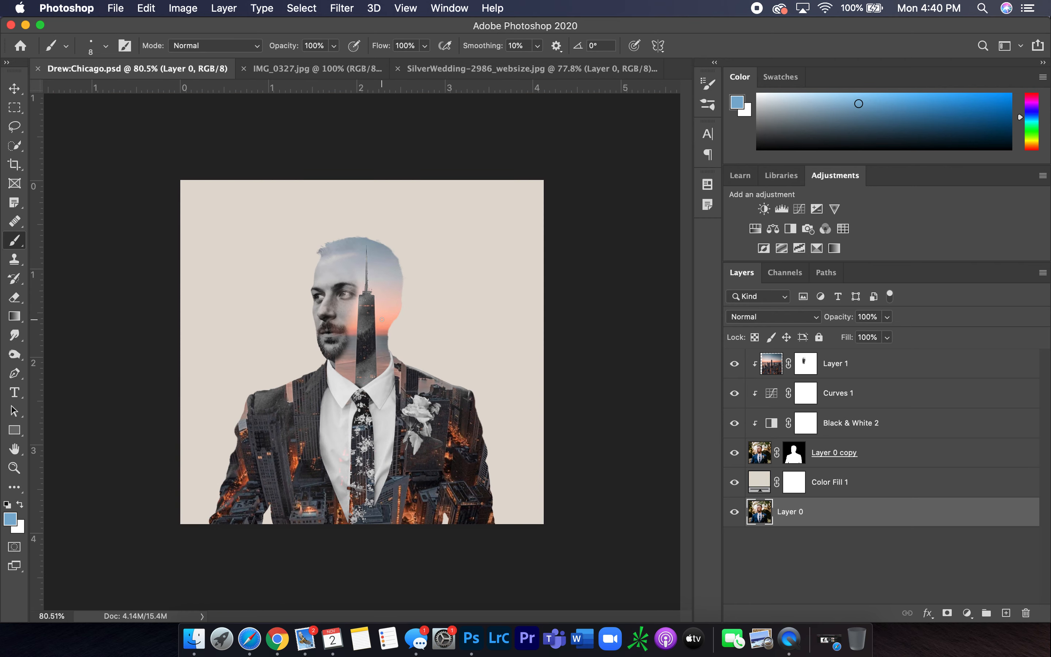
left_click(545, 69)
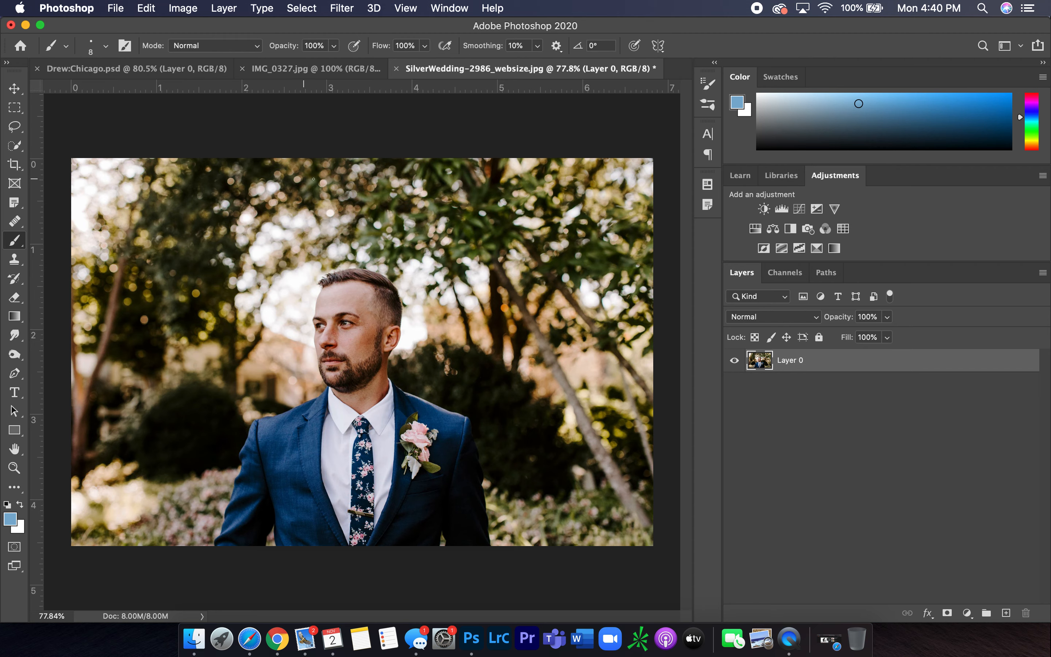
Select the groom with the Quick Selection tool's Select Subject option
left_click(17, 148)
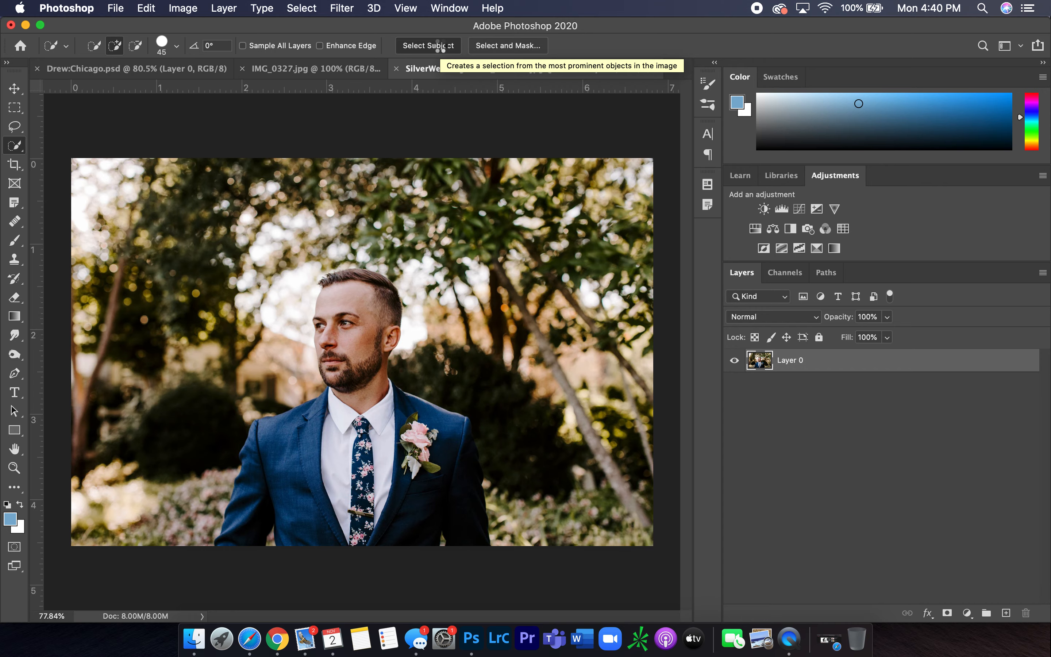
scroll(347, 366, "up", 5)
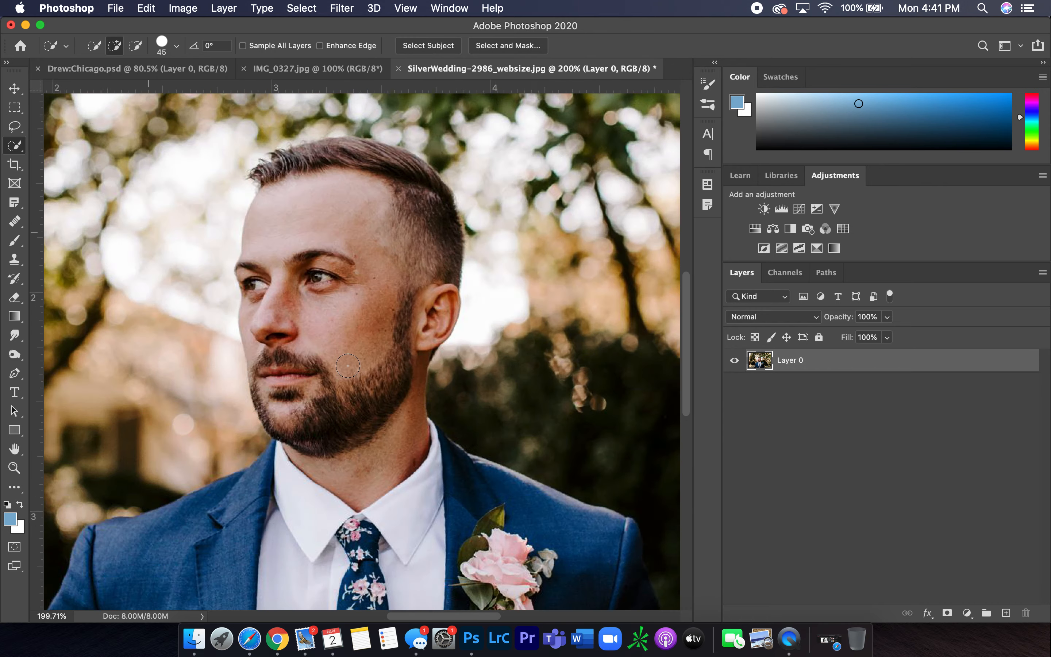
Inspect the subject selection's edges around the groom's hair, face, shoulders and suit
scroll(347, 365, "up", 3)
scroll(432, 390, "up", 1)
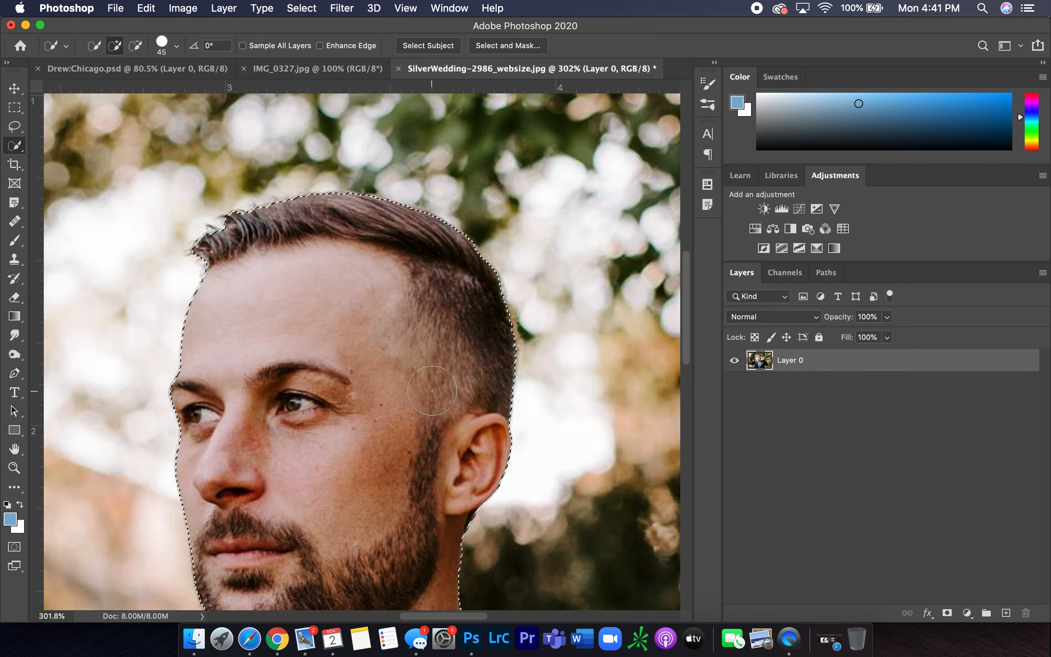
scroll(432, 390, "up", 3)
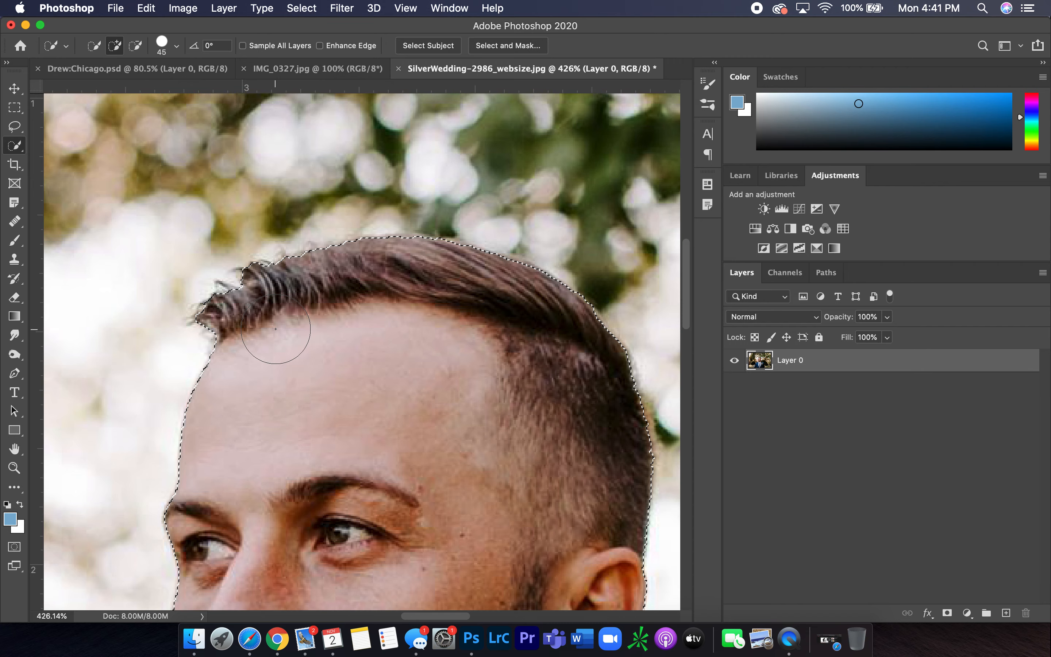
scroll(276, 329, "up", 5)
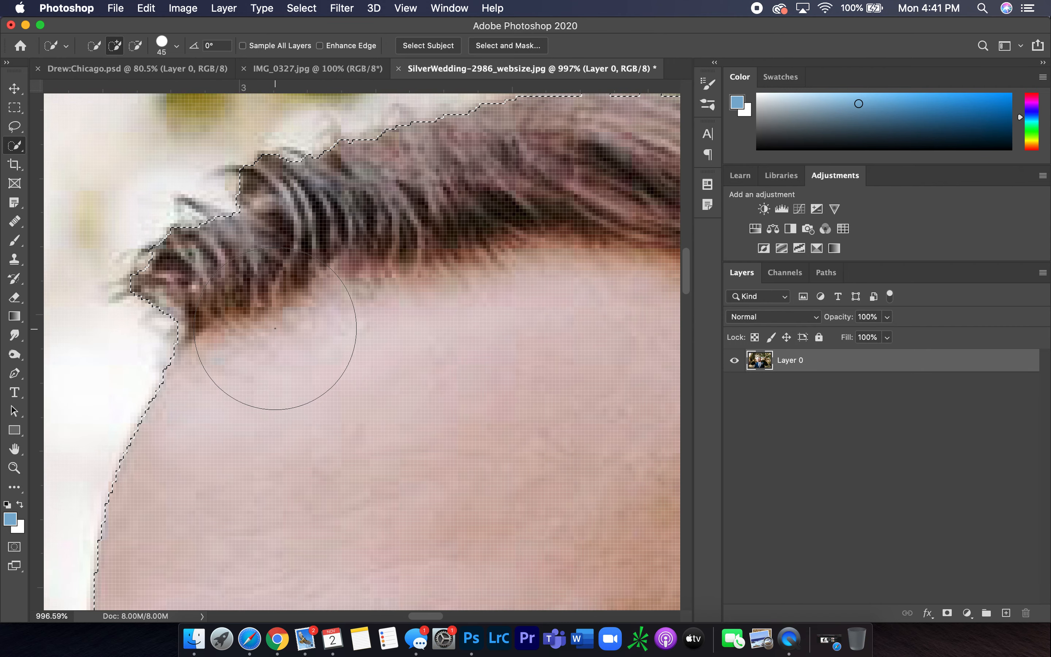
scroll(276, 328, "down", 4)
scroll(465, 458, "down", 3)
scroll(434, 491, "down", 5)
scroll(439, 491, "down", 3)
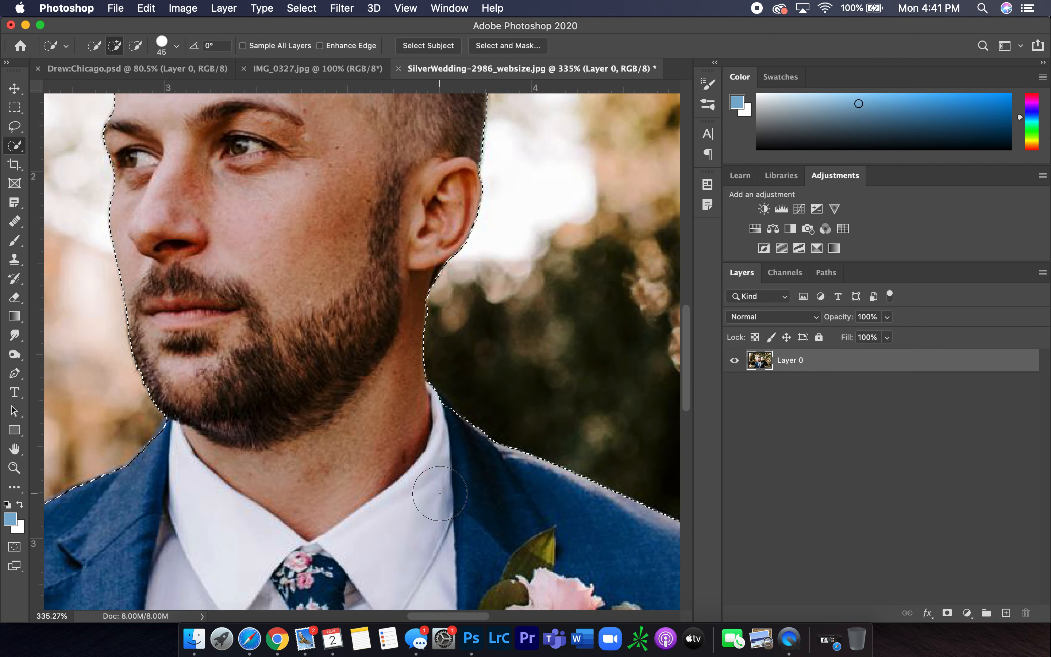
scroll(439, 493, "down", 2)
scroll(410, 528, "down", 10)
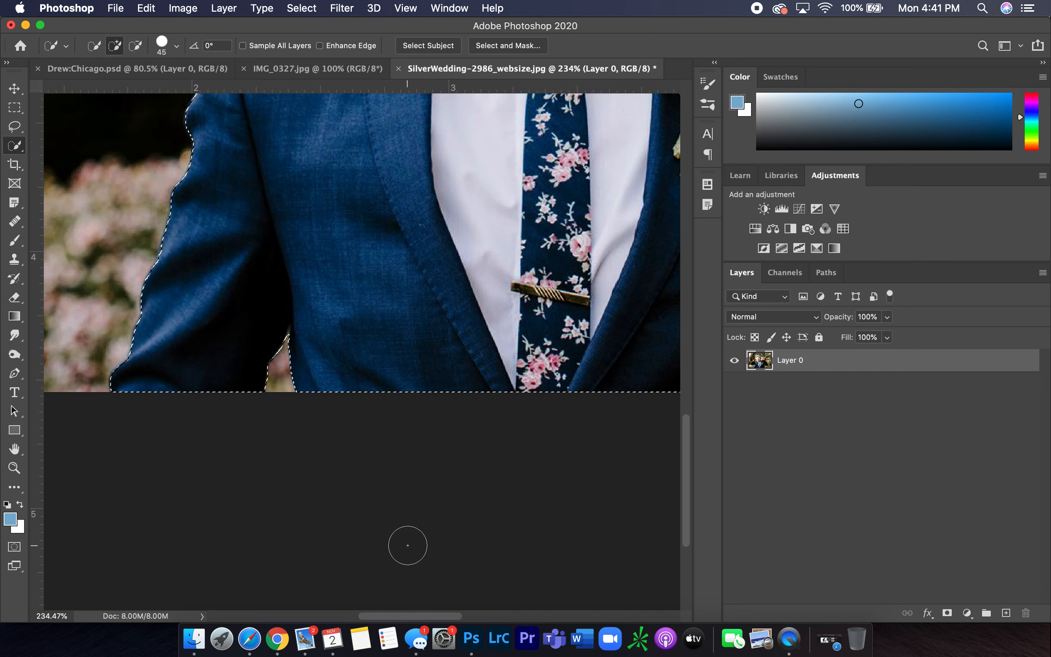
scroll(407, 546, "right", 5)
scroll(407, 545, "left", 4)
scroll(408, 545, "right", 3)
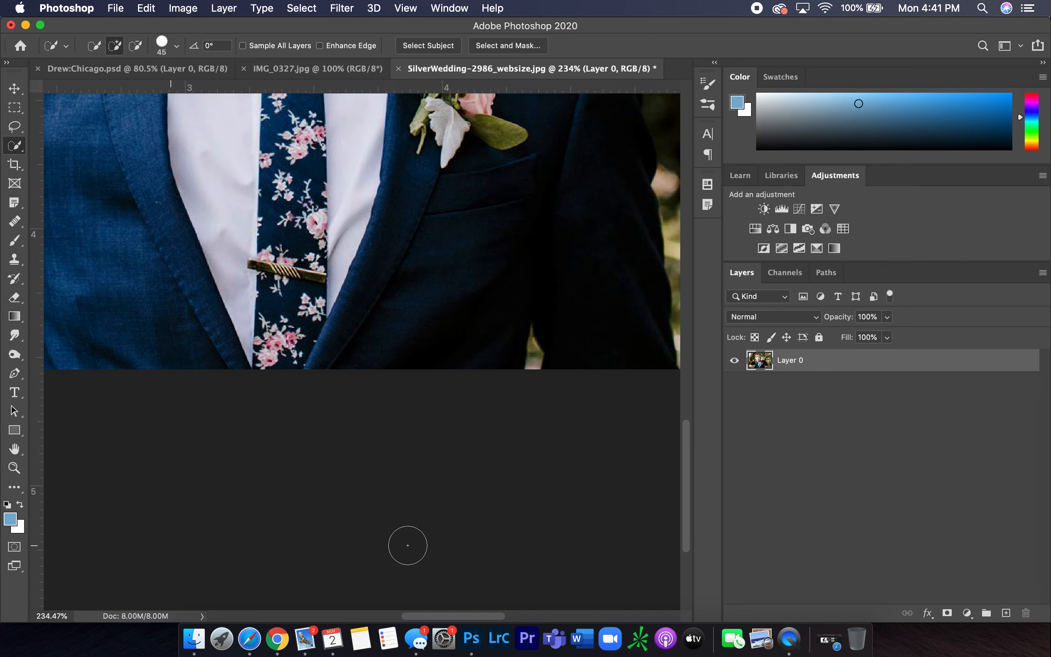
scroll(407, 545, "right", 3)
scroll(462, 383, "up", 5)
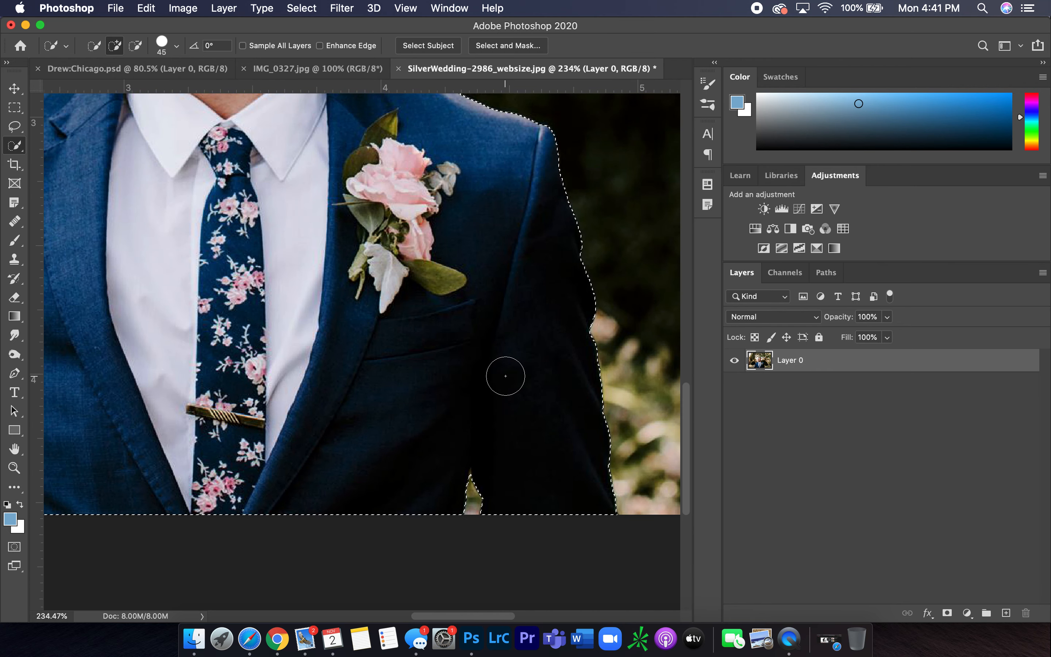
scroll(507, 413, "down", 2)
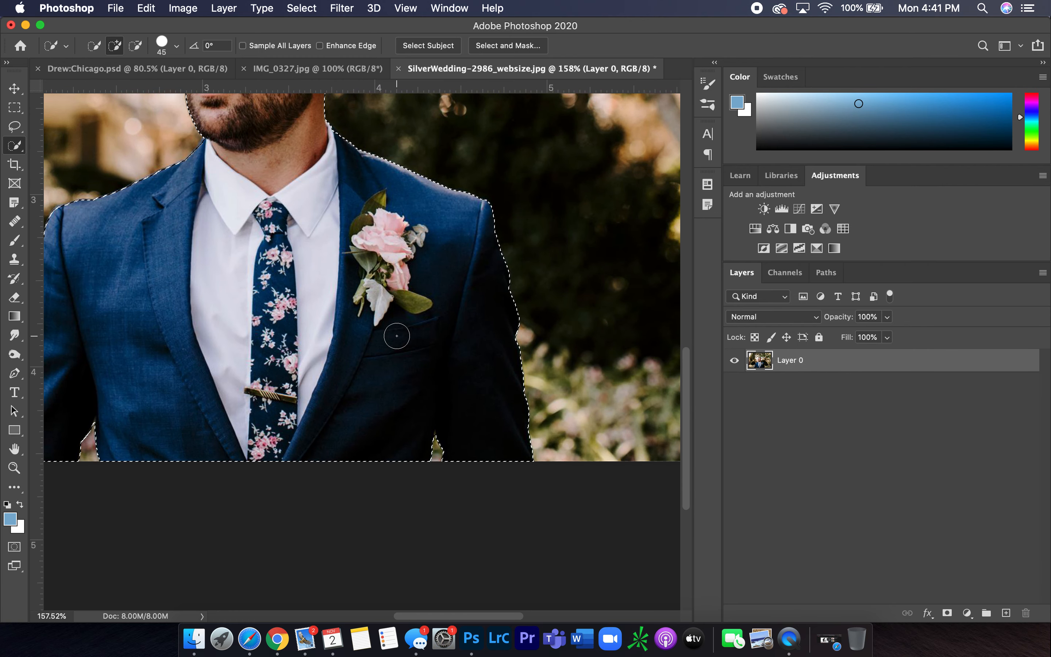
scroll(397, 335, "left", 4)
scroll(396, 336, "up", 2)
scroll(394, 252, "up", 10)
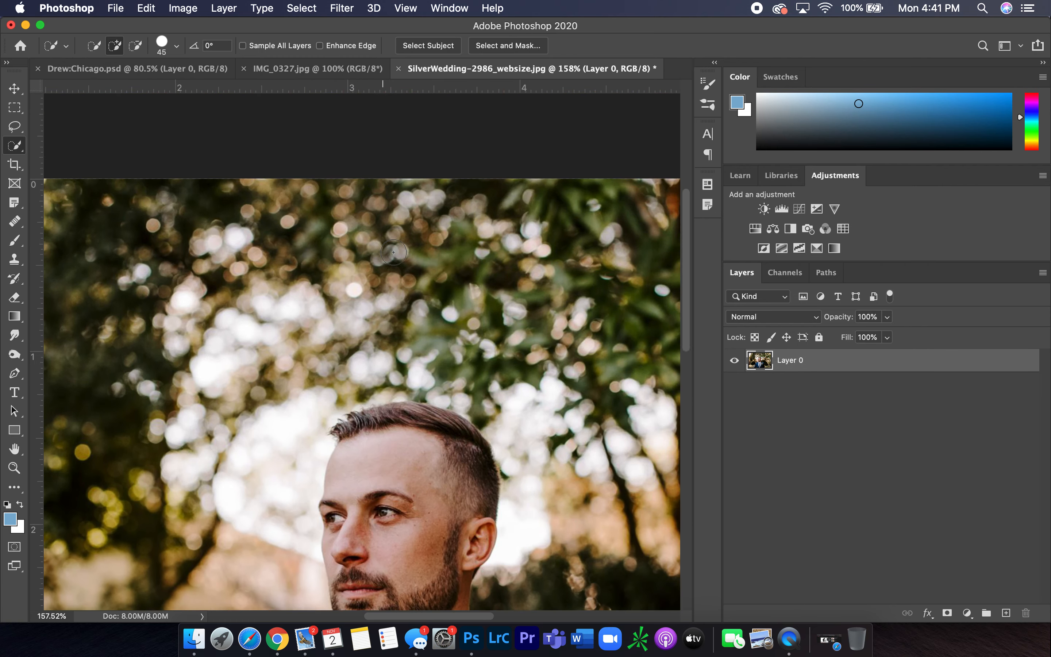
scroll(394, 253, "up", 5)
scroll(347, 499, "down", 5)
scroll(347, 499, "left", 2)
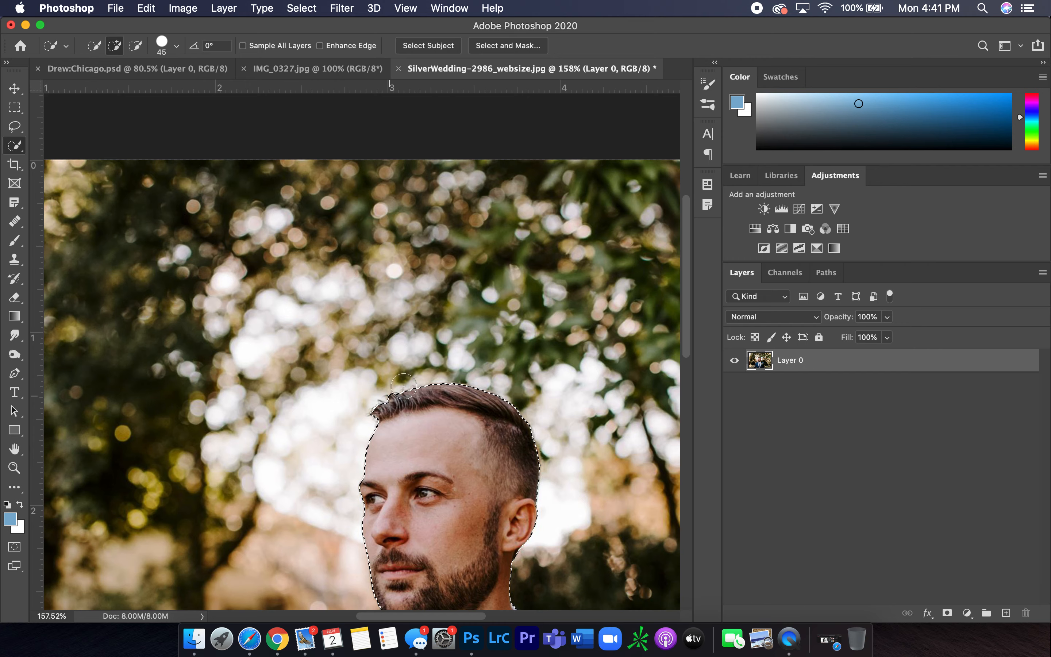
scroll(403, 386, "up", 4)
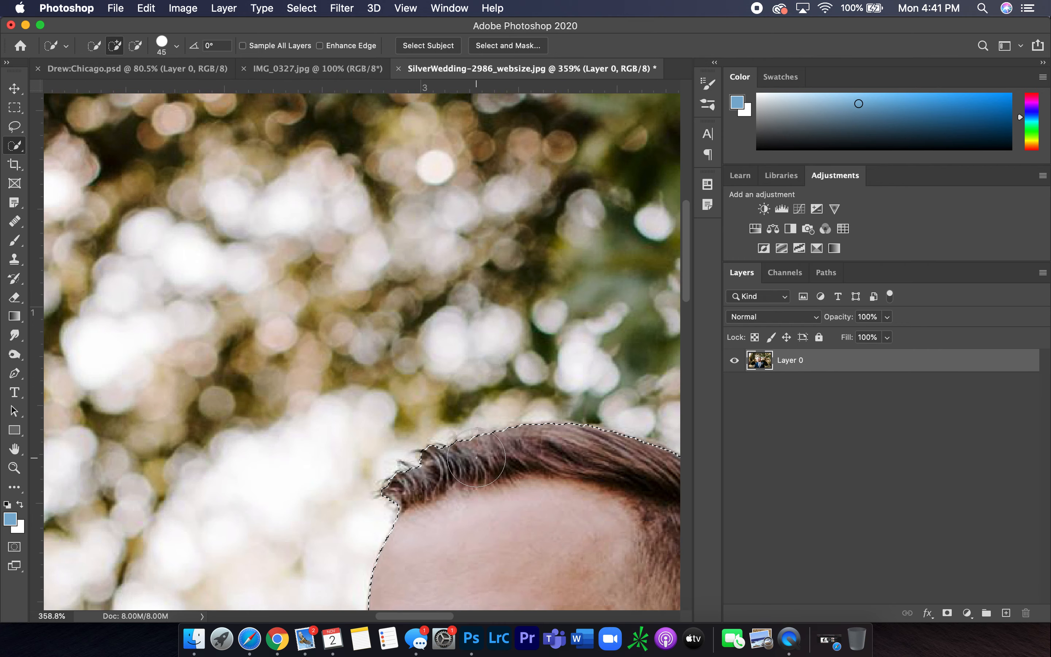
scroll(477, 458, "down", 6)
scroll(455, 491, "down", 1)
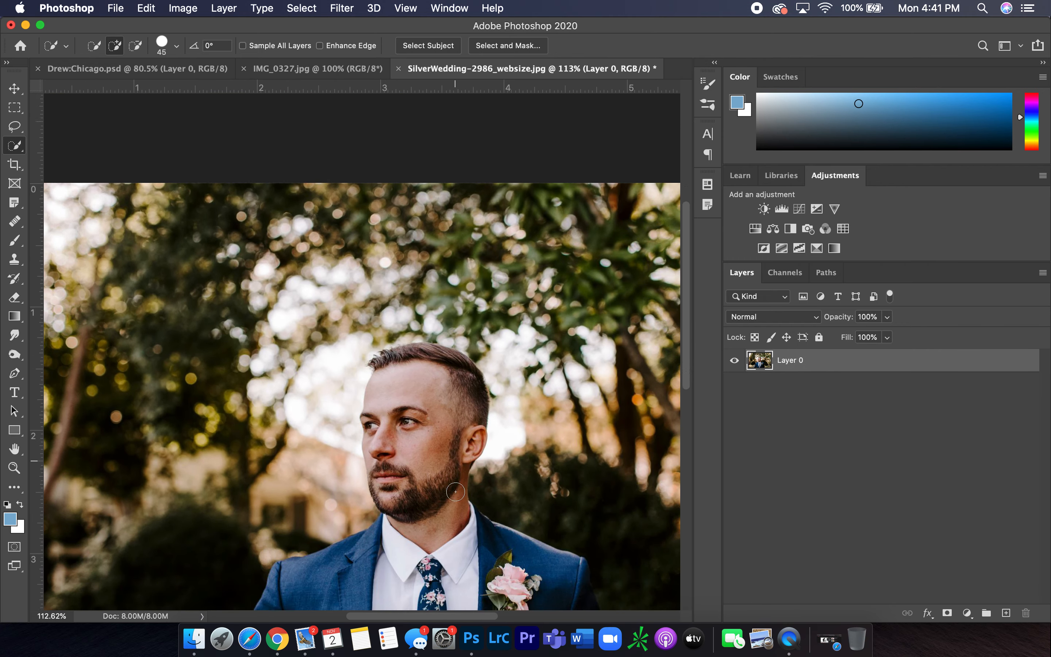
scroll(456, 491, "down", 5)
scroll(363, 350, "down", 1)
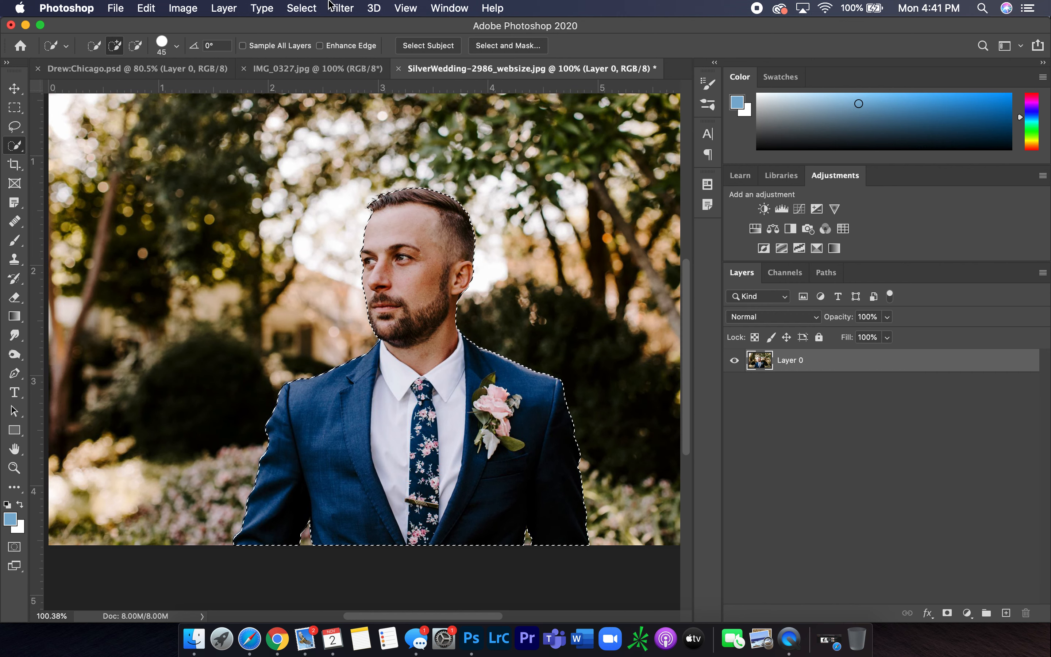
Refine the selection in Select and Mask and output it as a new layer with layer mask
left_click(299, 9)
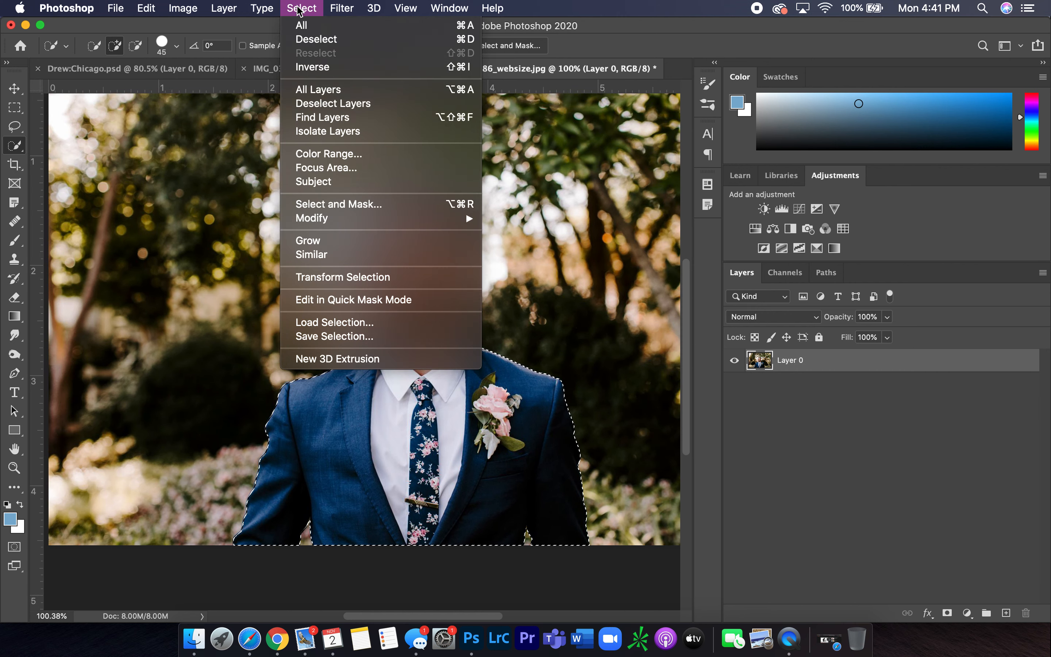
left_click(338, 209)
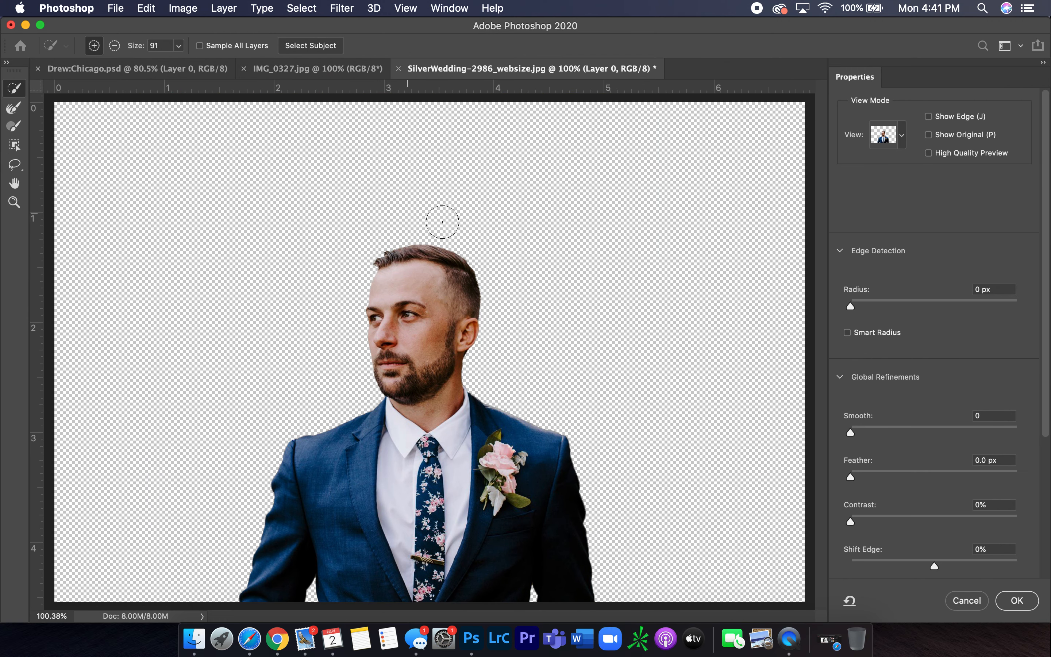
scroll(1003, 444, "down", 5)
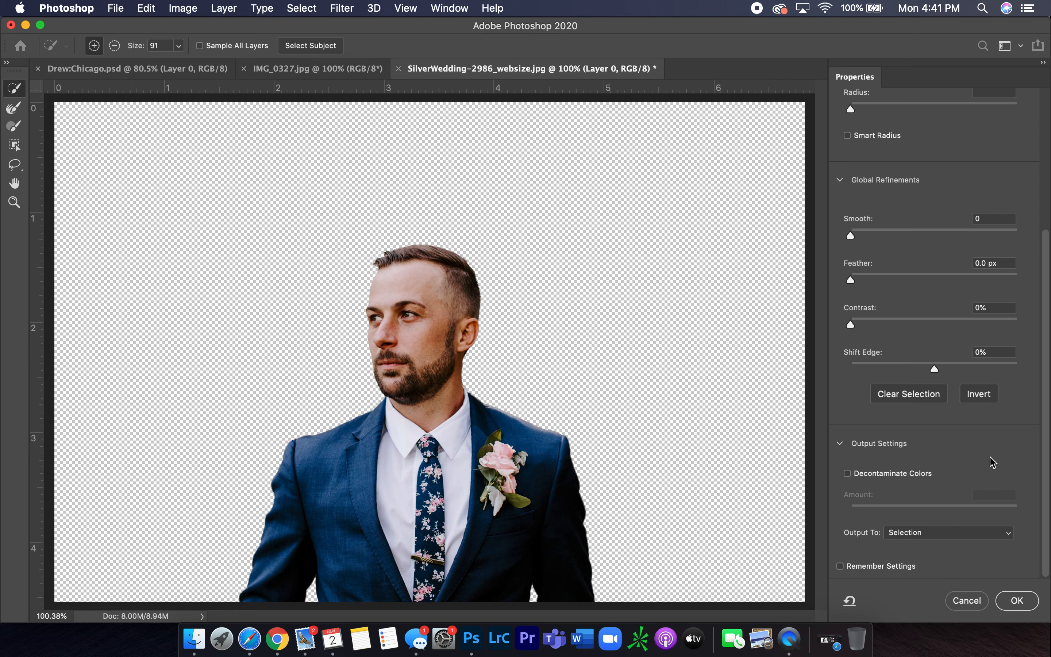
left_click(1008, 533)
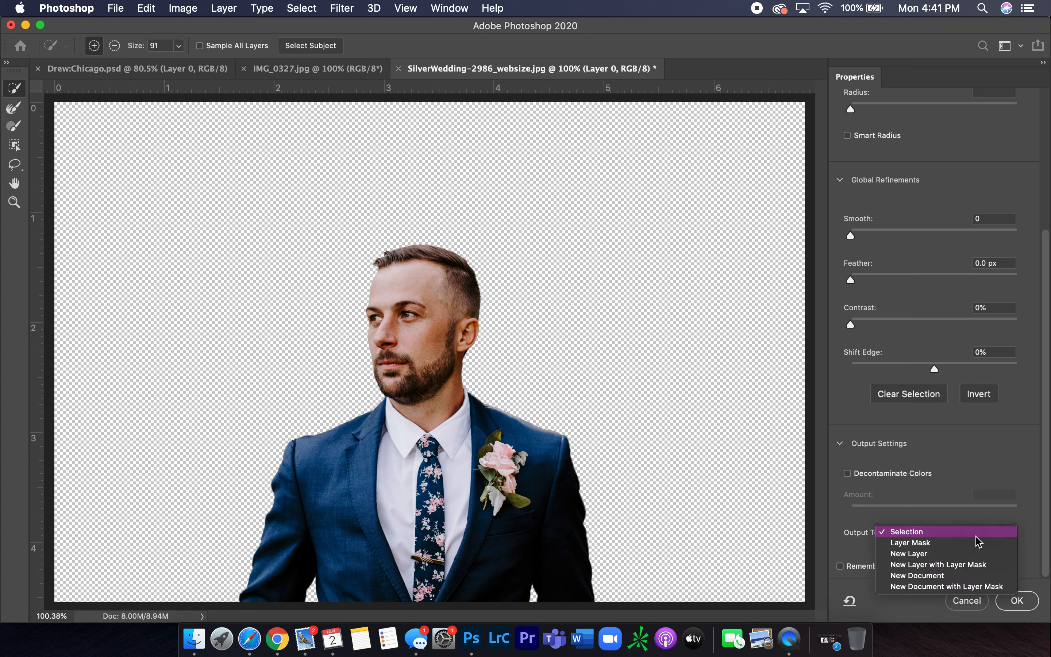
left_click(980, 565)
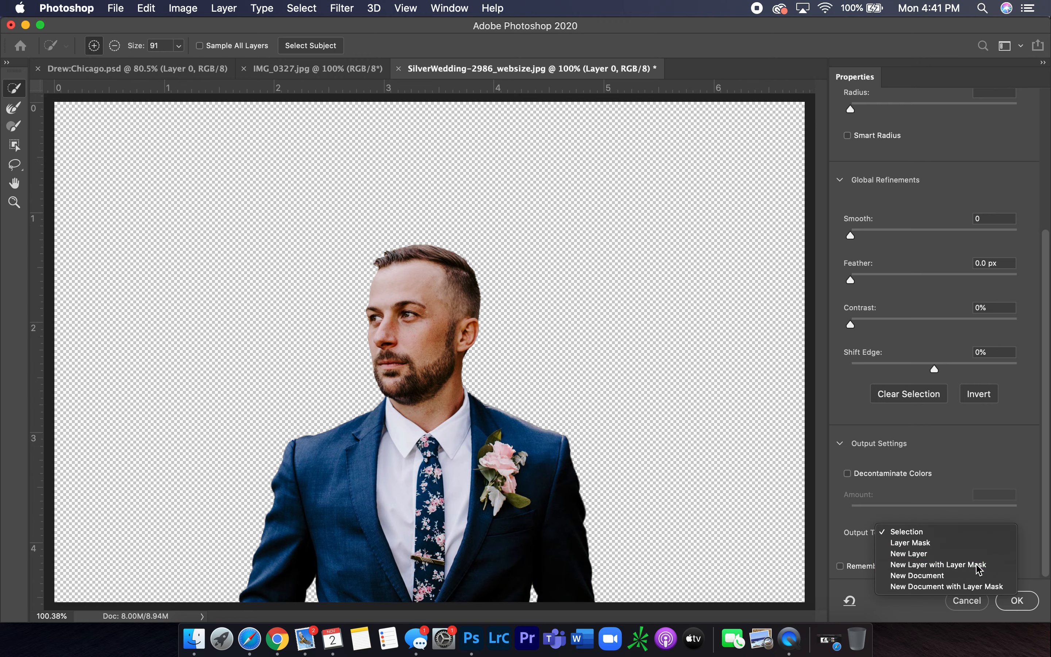
left_click(1018, 600)
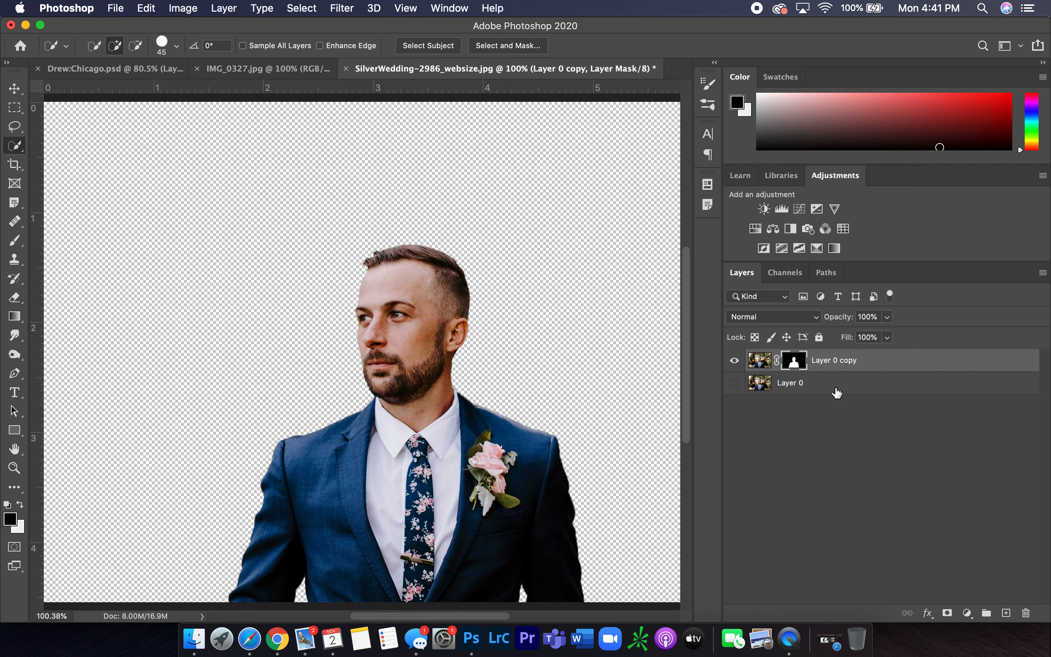
Add a Solid Color fill layer above Layer 0 using an off-white colour of about f8f7f5
left_click(836, 390)
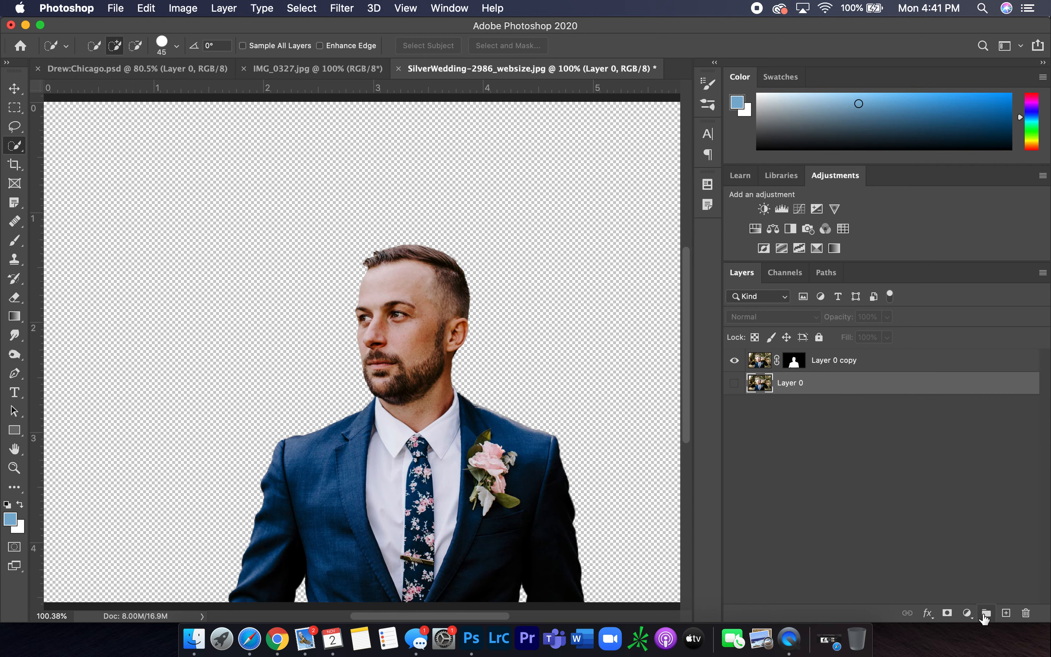
left_click(967, 613)
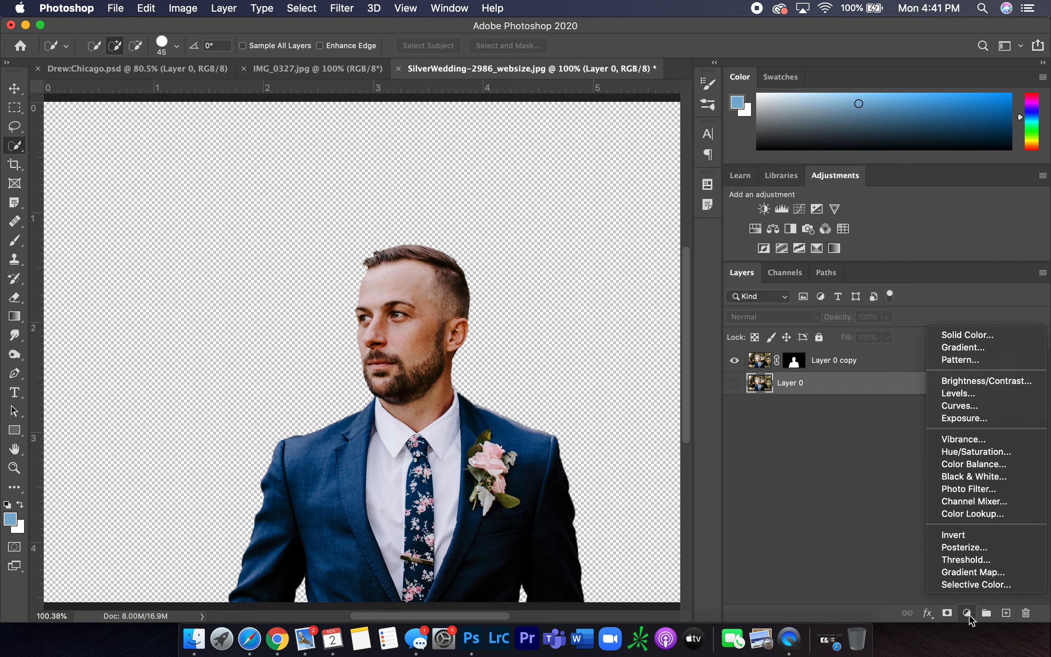
left_click(990, 336)
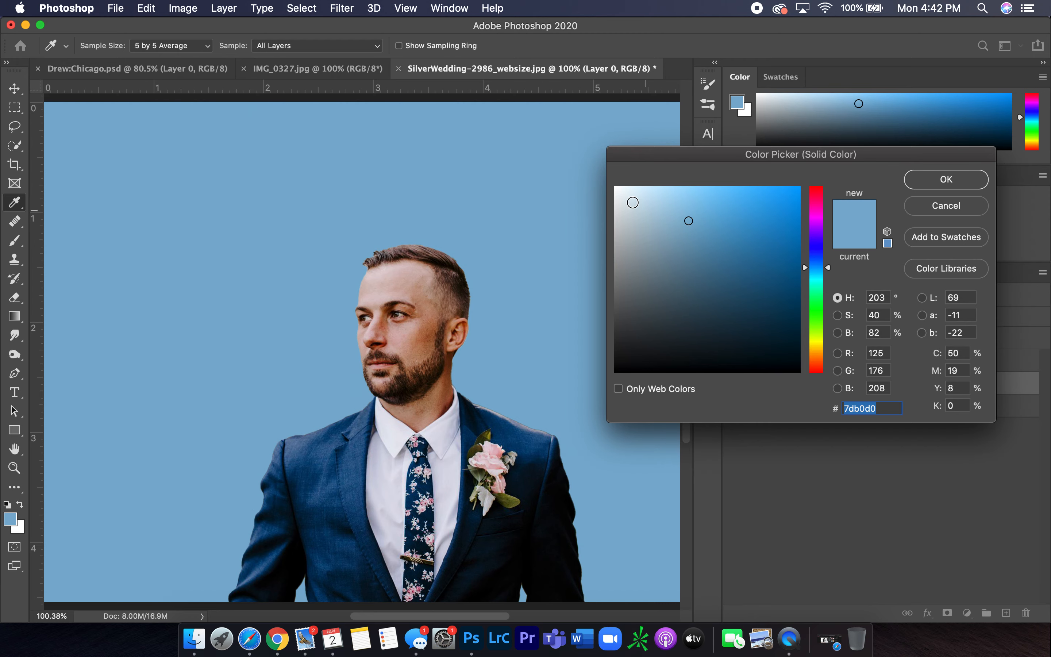
left_click(616, 191)
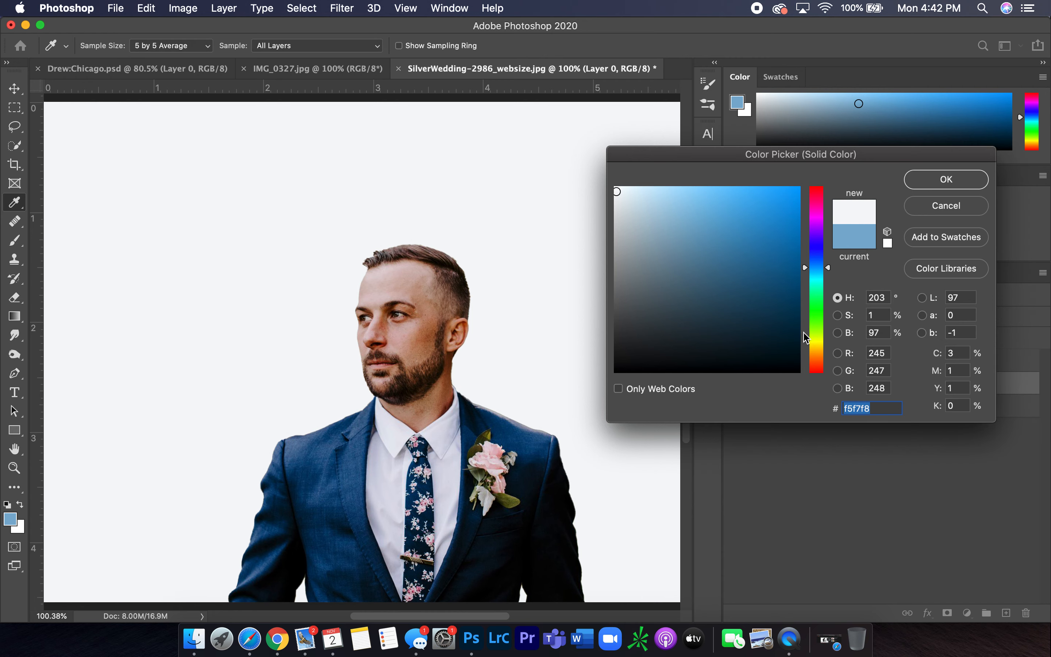
left_click(819, 346)
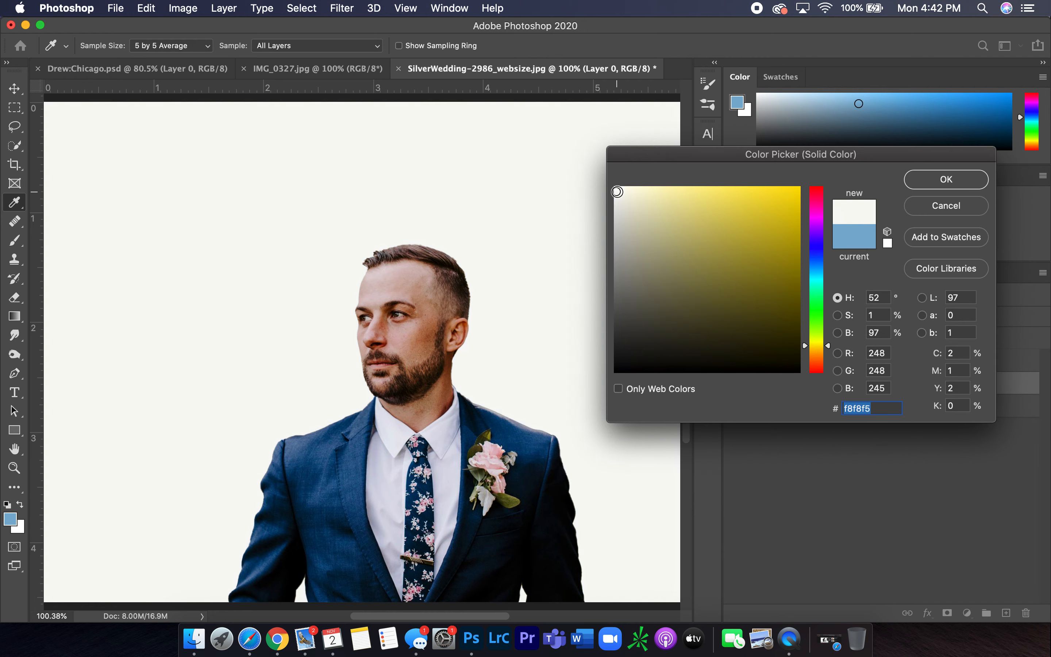
left_click(818, 347)
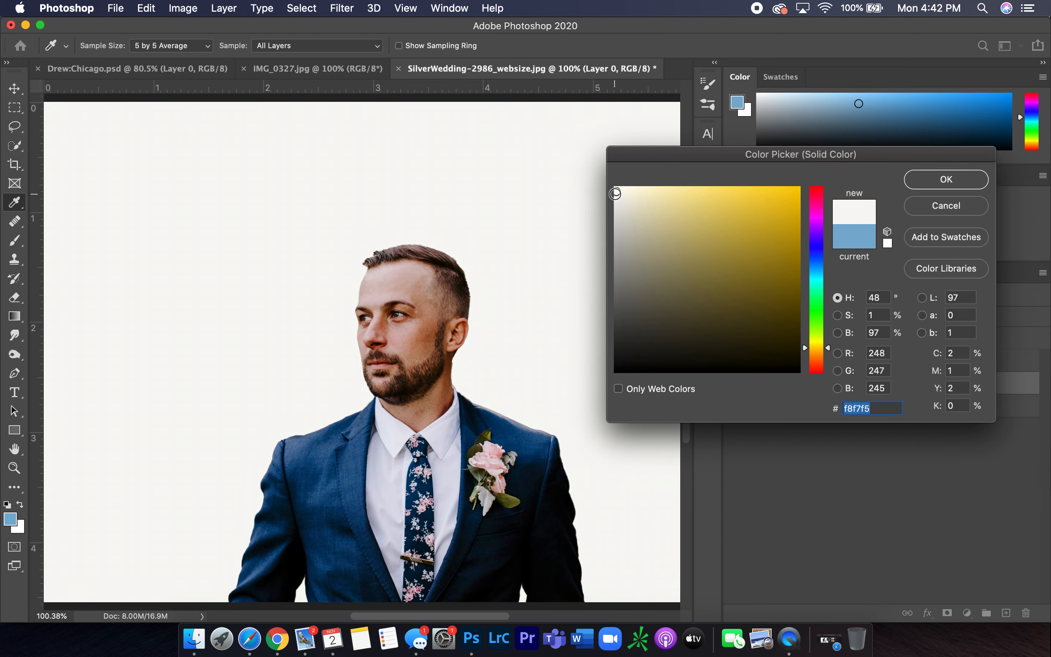
left_click(620, 191)
left_click(947, 180)
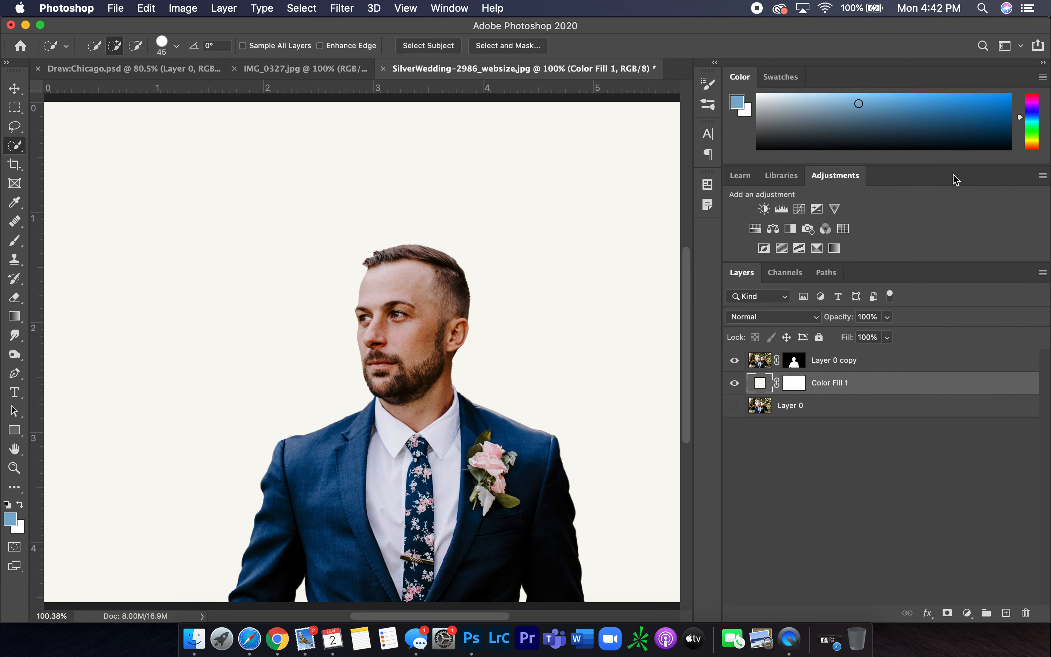
Add a Black & White adjustment layer above Layer 0 copy and lower Reds to 31
left_click(885, 364)
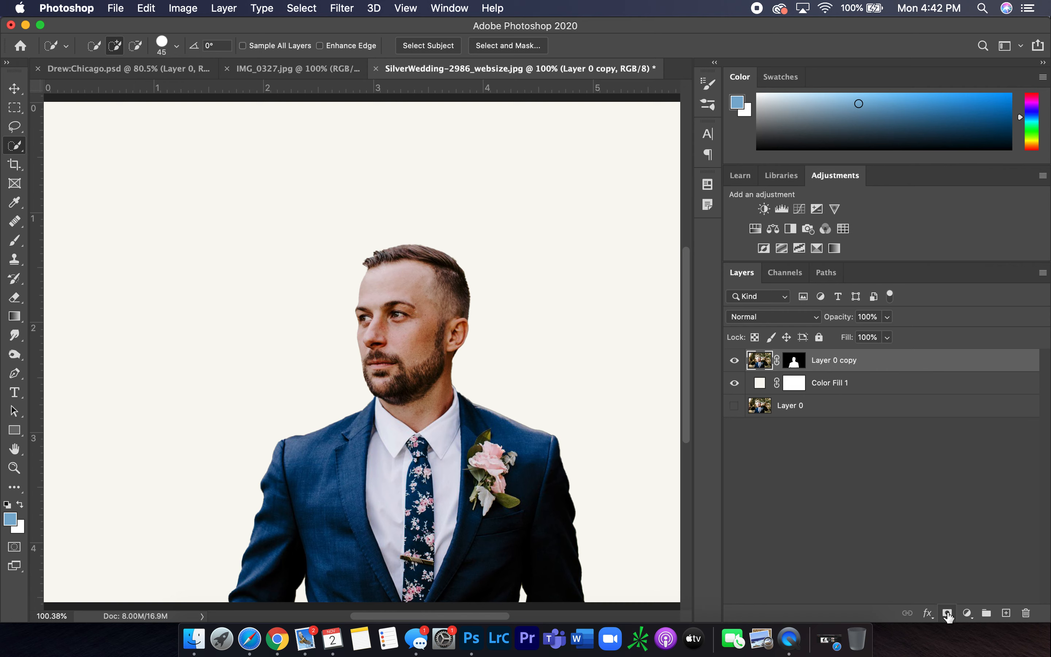
left_click(967, 613)
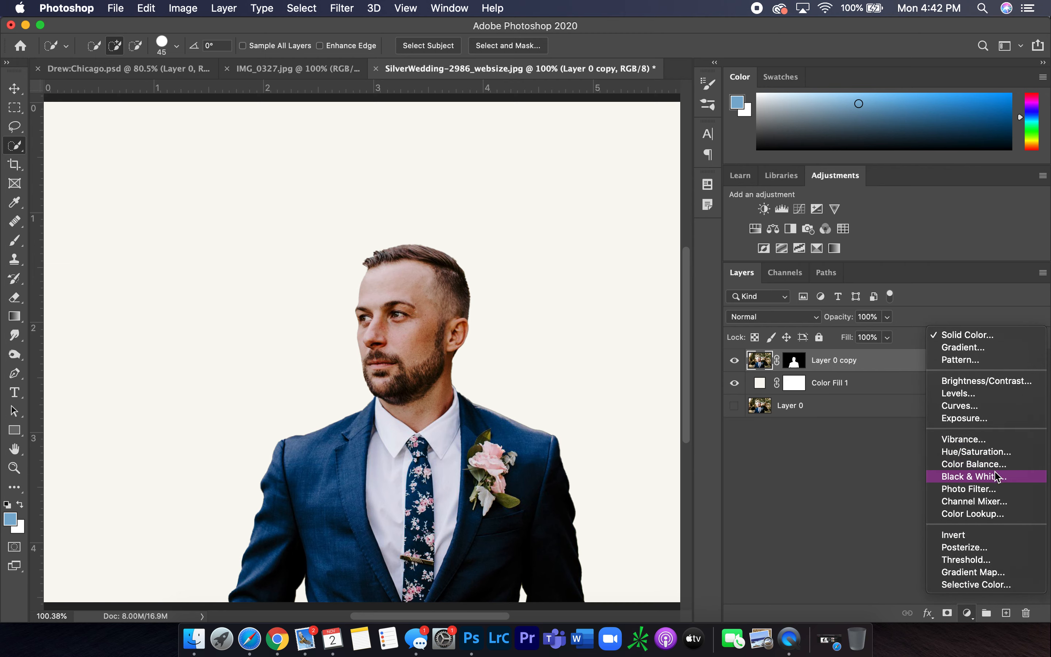
left_click(1006, 479)
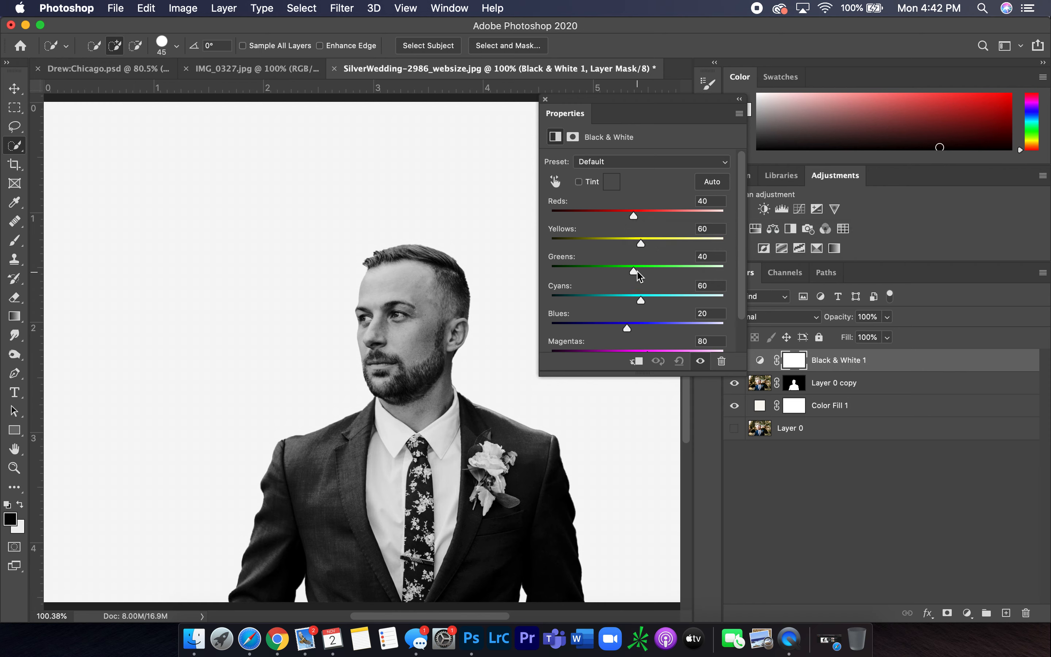
mouse_move(638, 216)
left_mouse_down()
mouse_move(622, 214)
mouse_move(687, 214)
mouse_move(631, 216)
left_mouse_up()
scroll(629, 333, "down", 2)
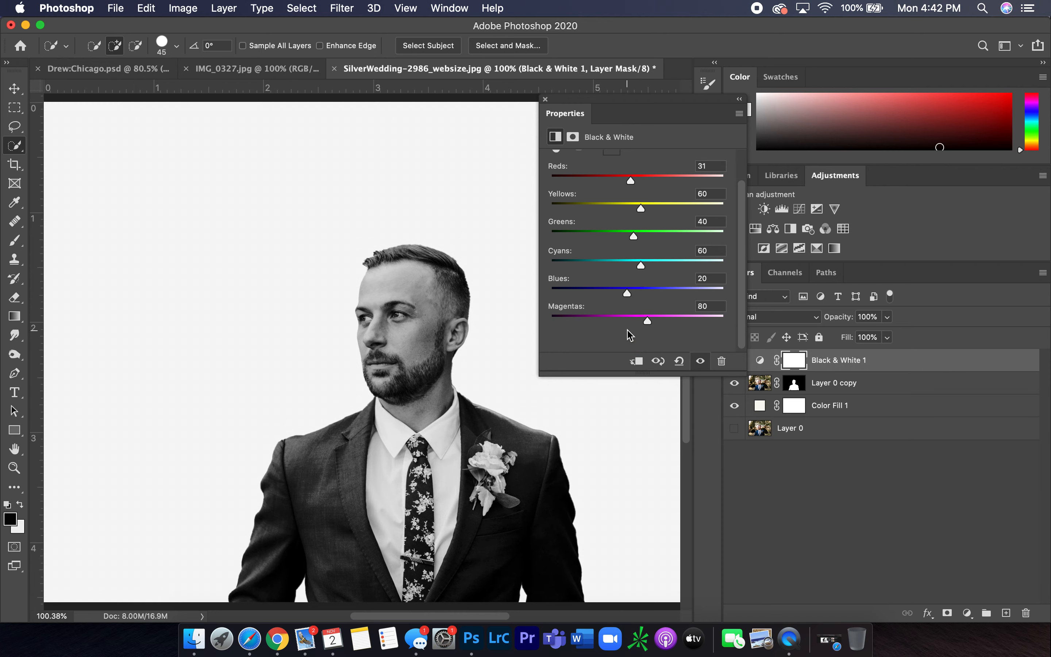
Clip the Black & White adjustment layer to Layer 0 copy
left_click_drag(629, 296, 622, 297)
left_click(548, 102)
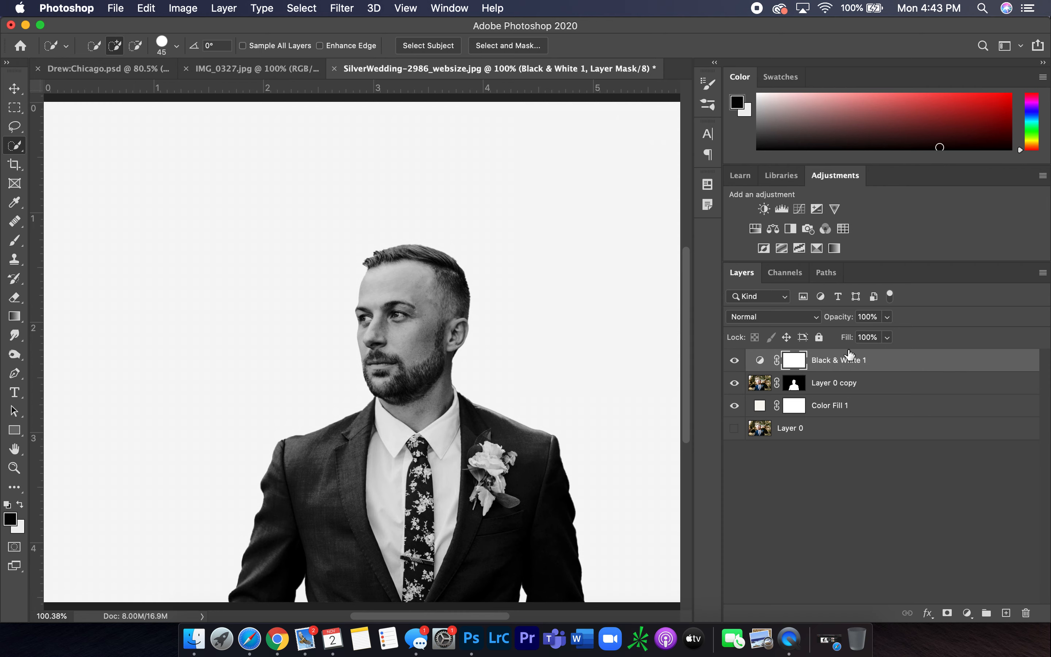
right_click(852, 367)
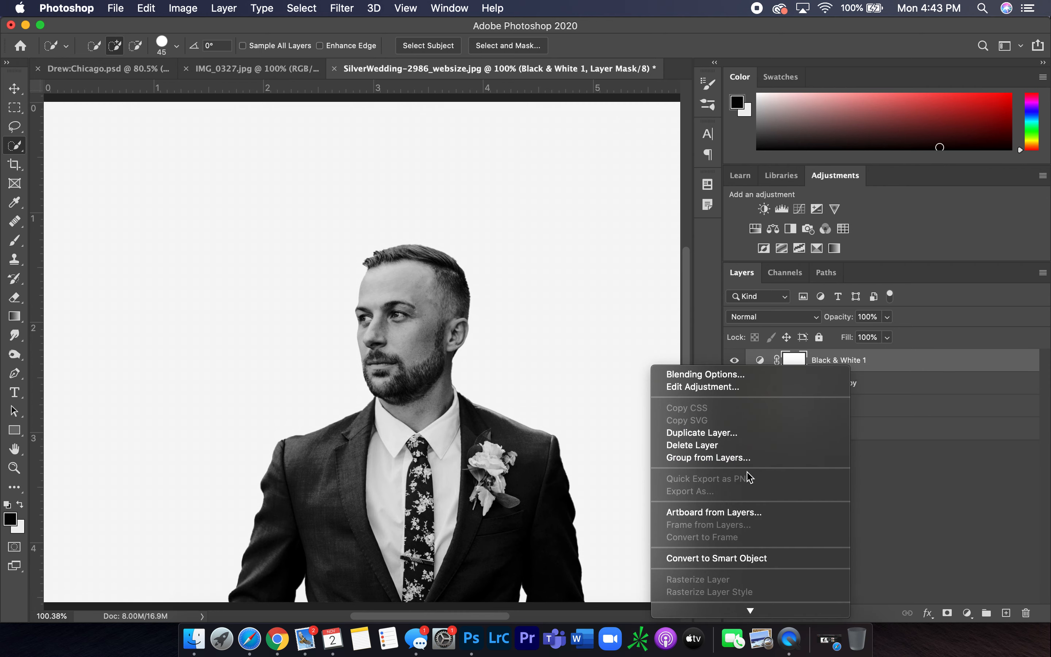
scroll(747, 522, "down", 3)
scroll(751, 523, "down", 3)
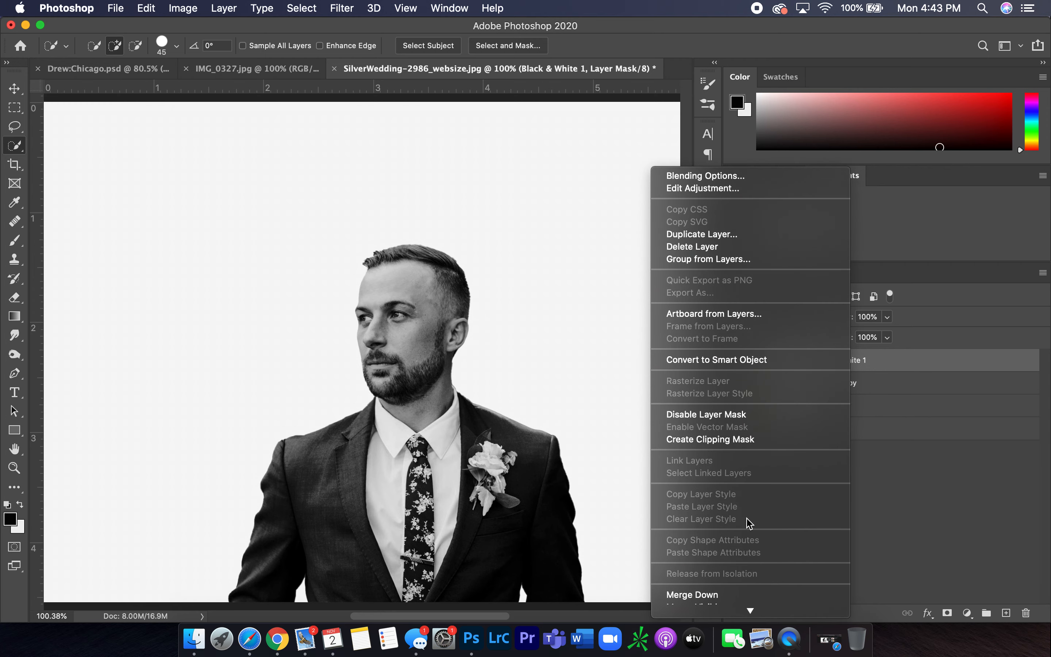
left_click(741, 443)
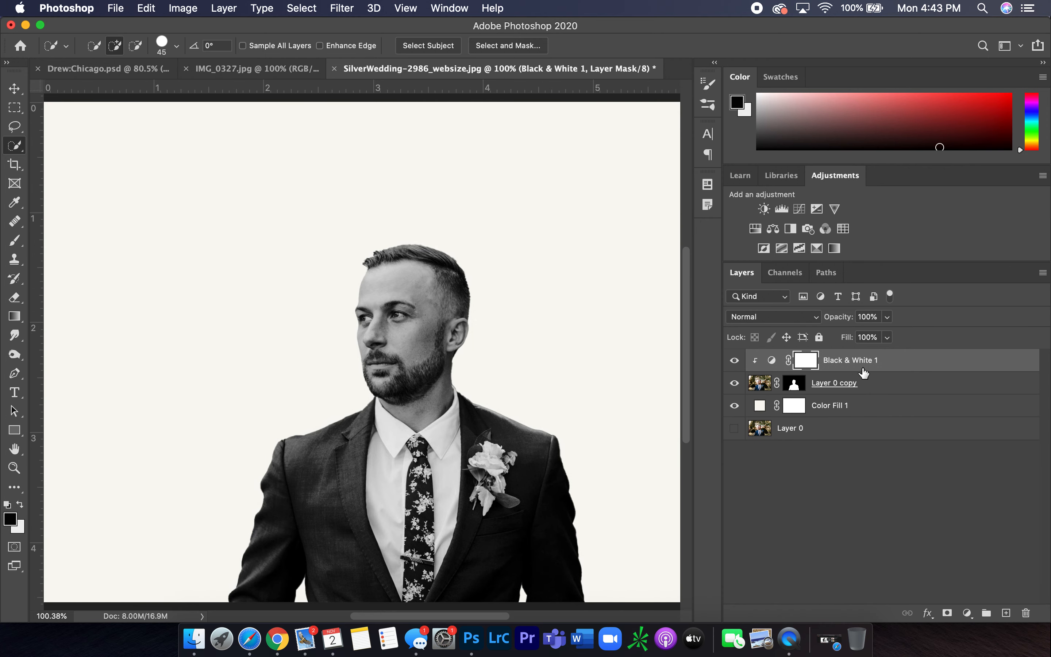
Add a Curves adjustment layer and shape an S-curve with points to increase contrast
left_click(970, 612)
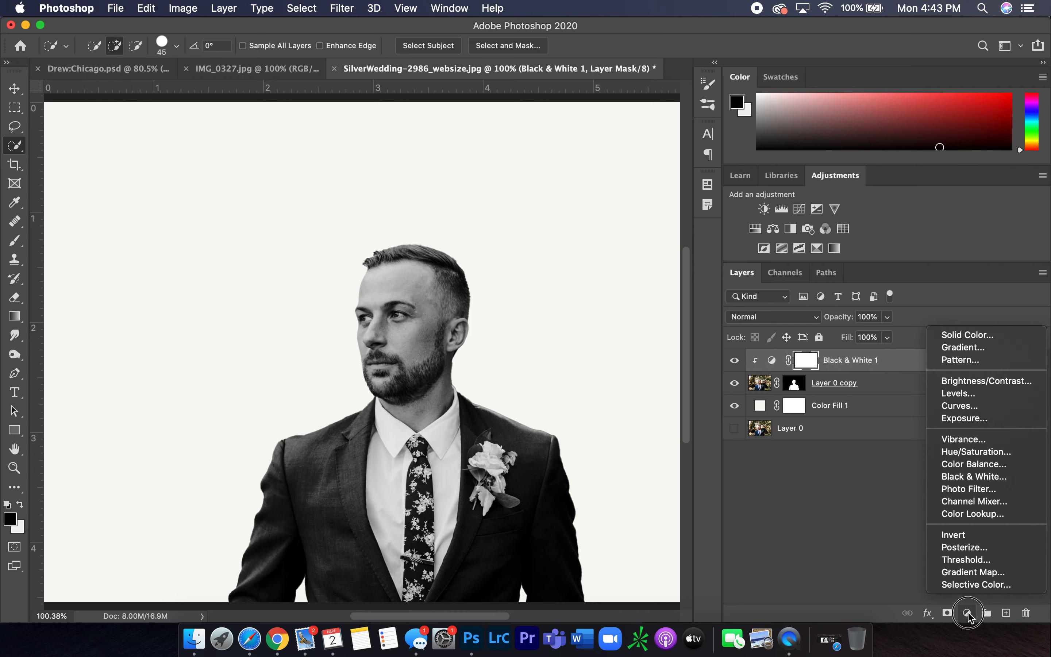
left_click(987, 407)
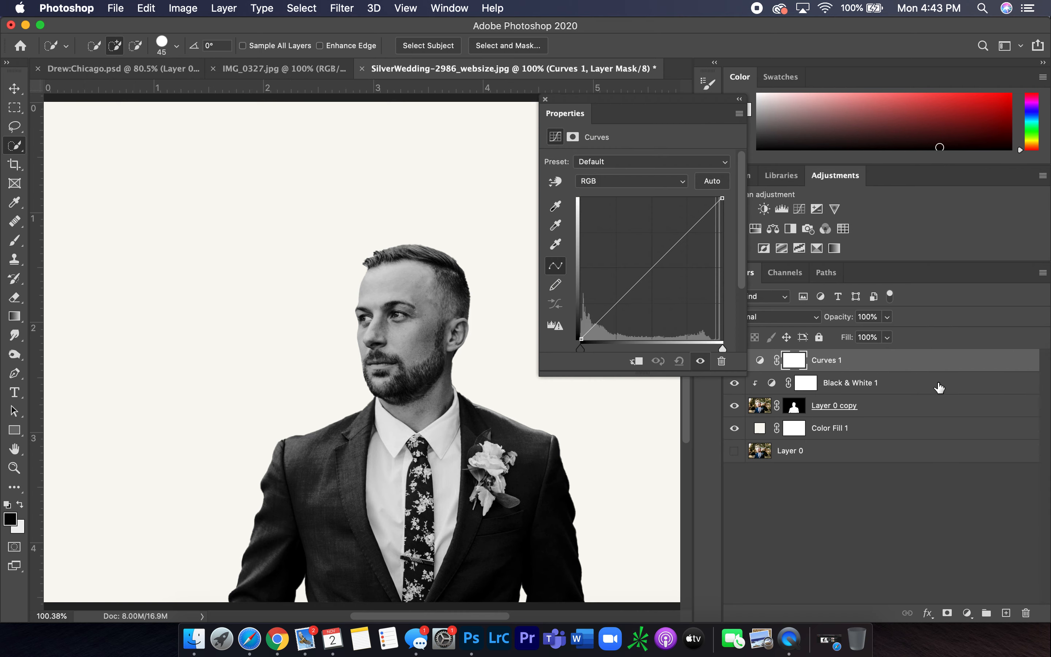
left_click(614, 306)
left_click(650, 270)
left_click_drag(615, 308, 617, 308)
left_click_drag(651, 269, 655, 276)
left_click_drag(686, 233, 684, 230)
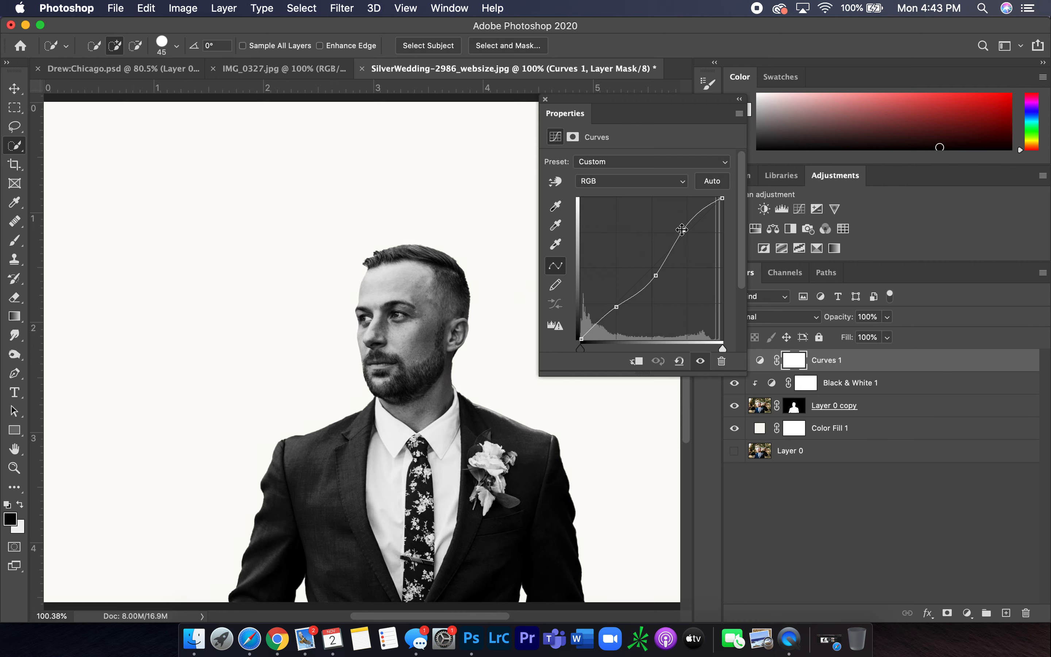
left_click_drag(655, 276, 653, 273)
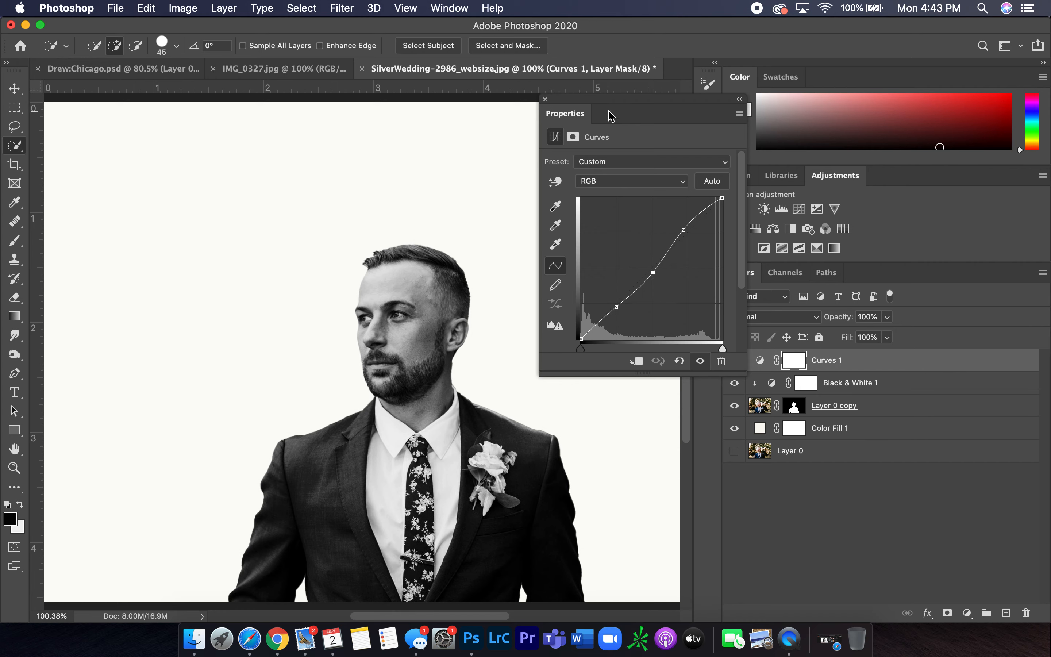
left_click(547, 100)
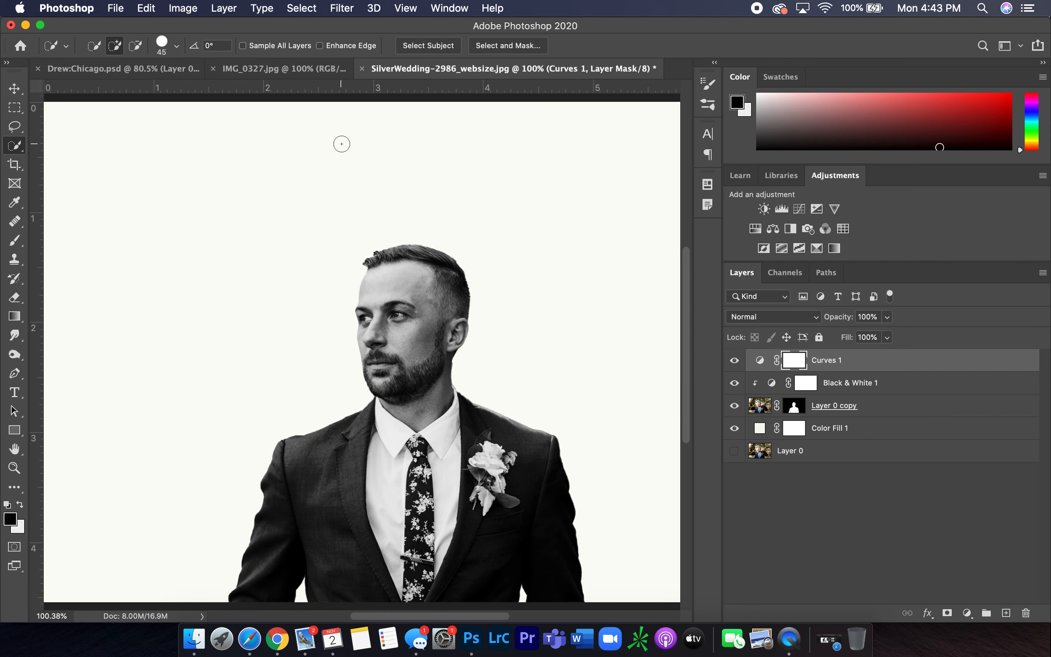
In the Chicago city photo, convert the Background into a regular layer and select the whole image
left_click(308, 73)
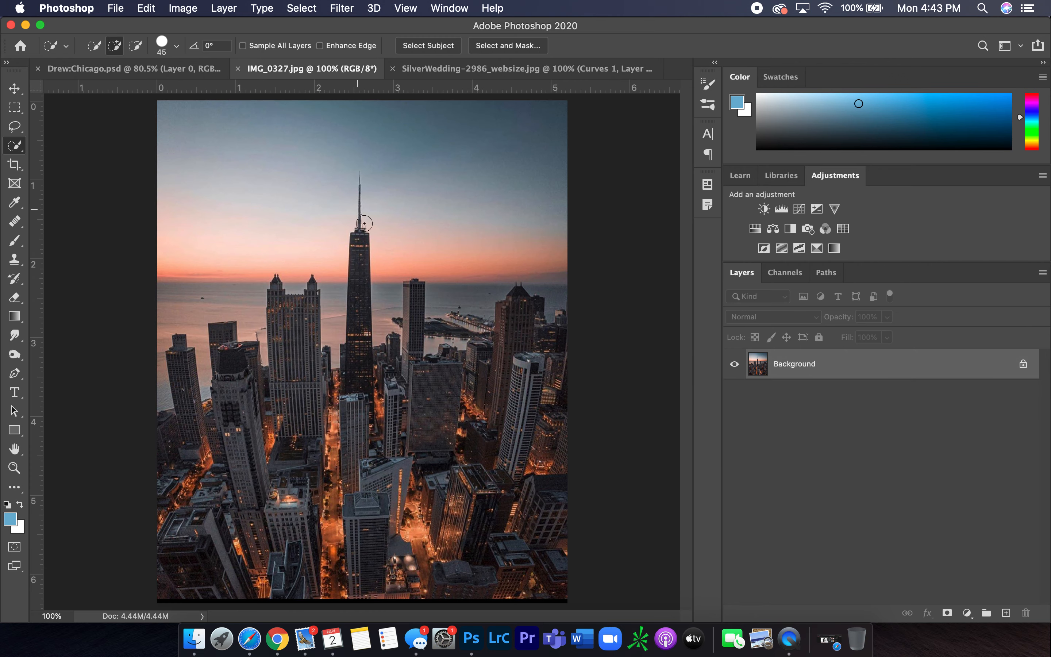
scroll(415, 345, "up", 2)
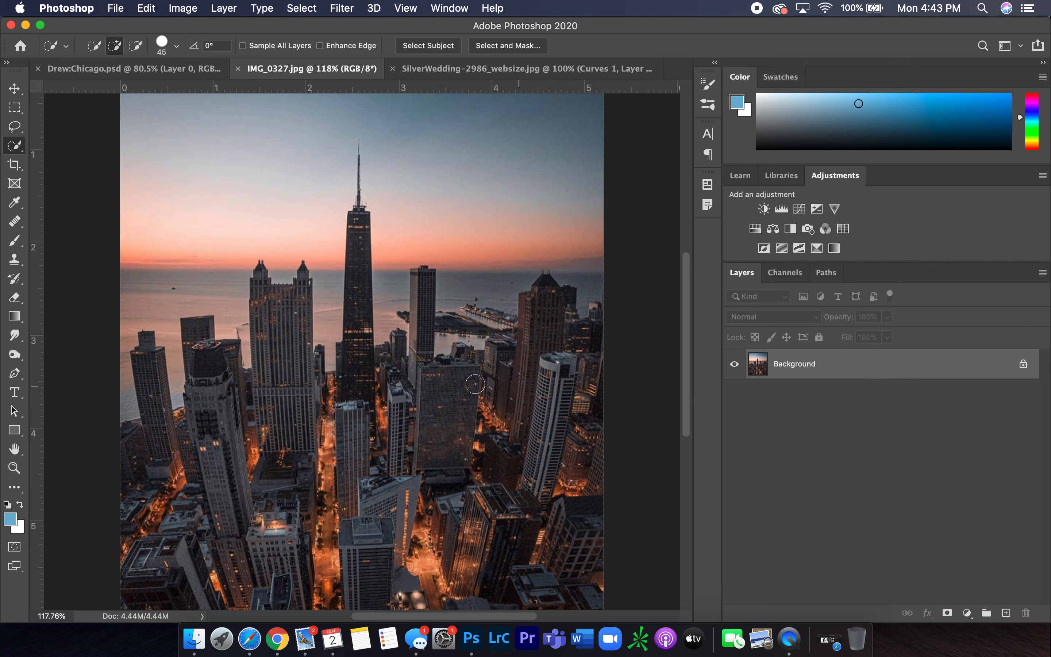
scroll(465, 315, "down", 3)
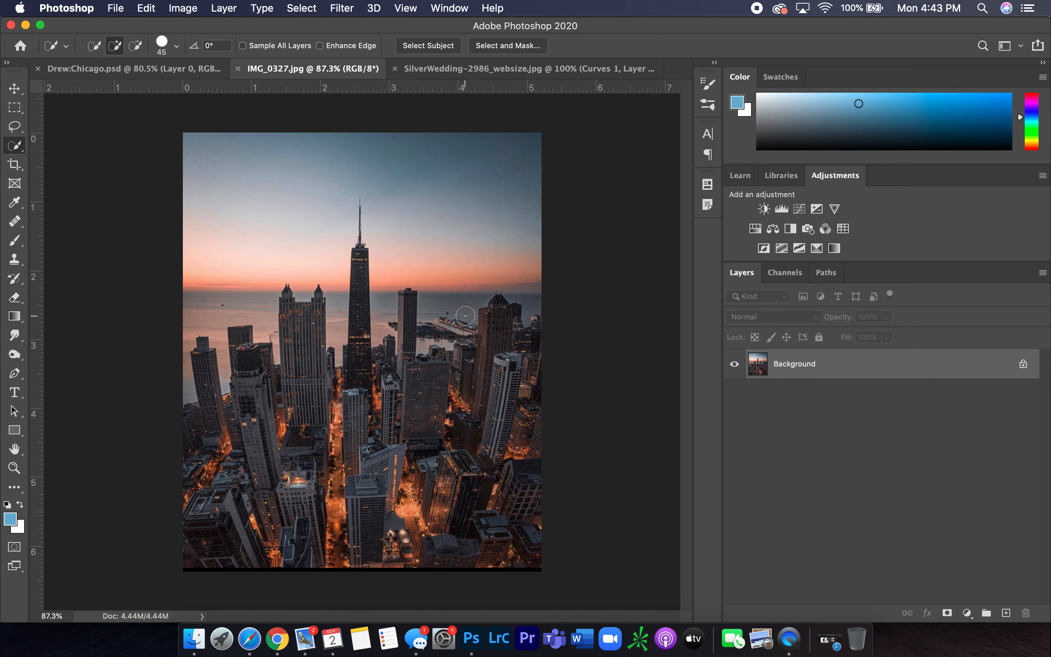
left_click(1024, 365)
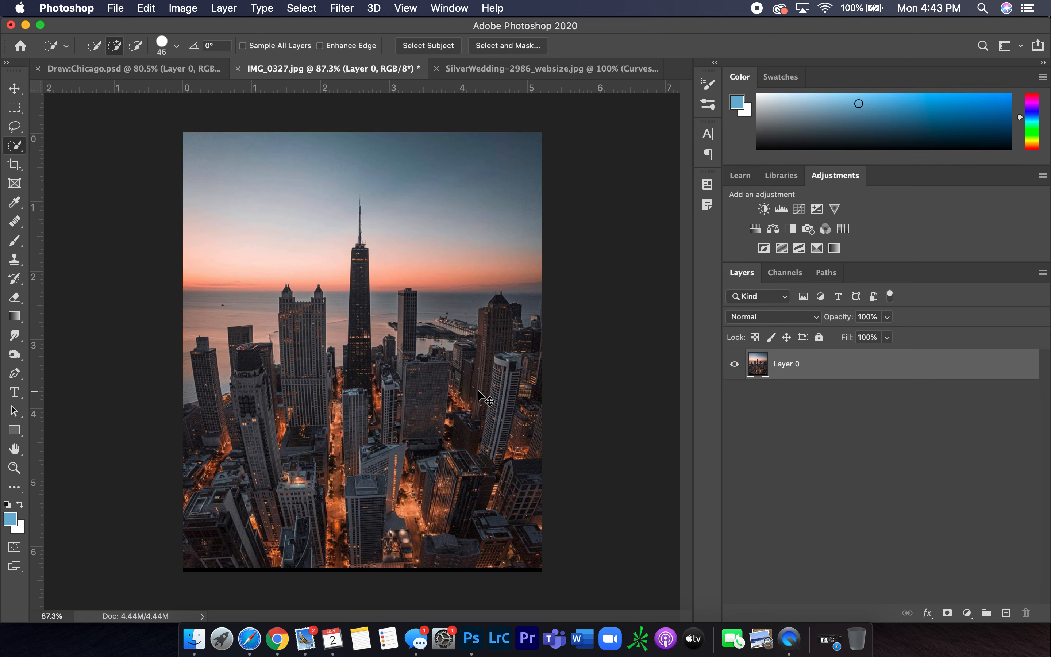
key("super+a")
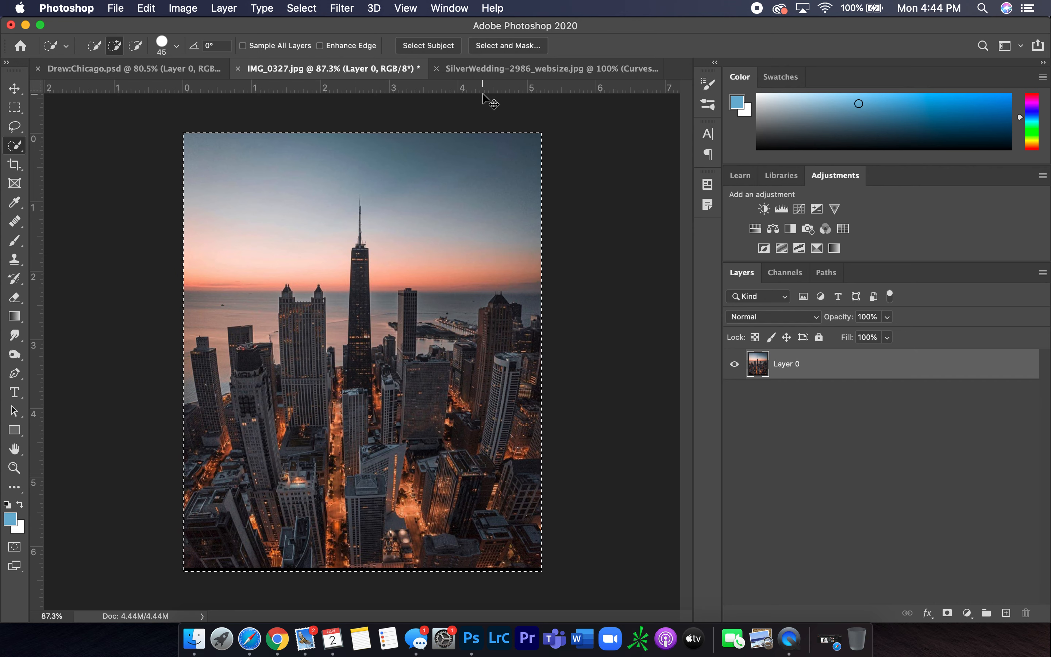
Paste the Chicago city image into the wedding document as a new layer on top
left_click(524, 69)
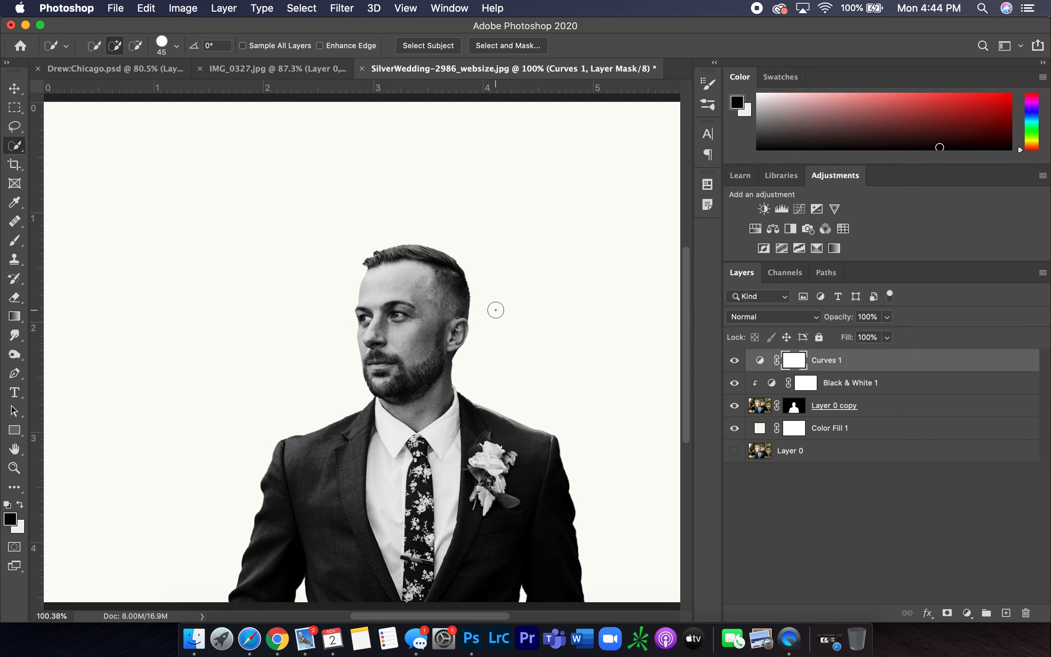
scroll(495, 310, "down", 2)
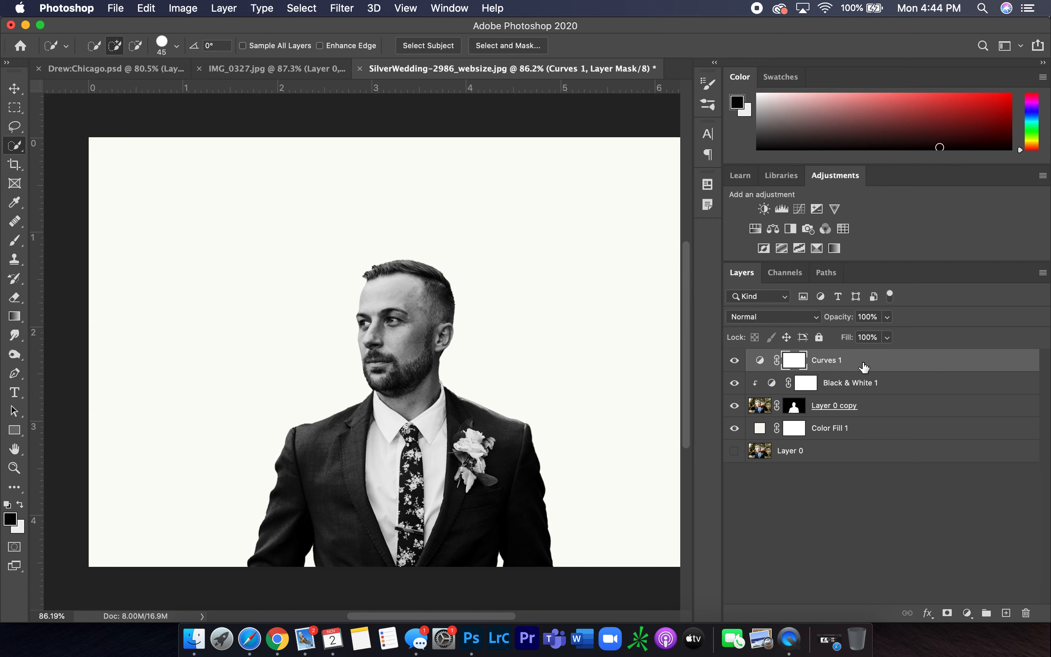
scroll(574, 366, "down", 2)
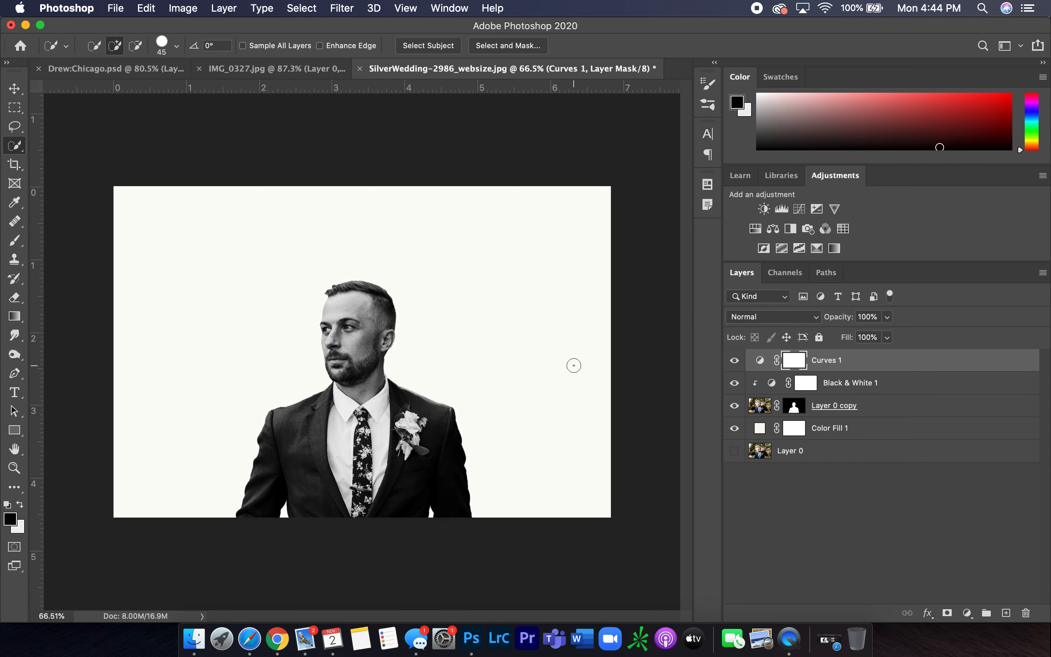
key("super+v")
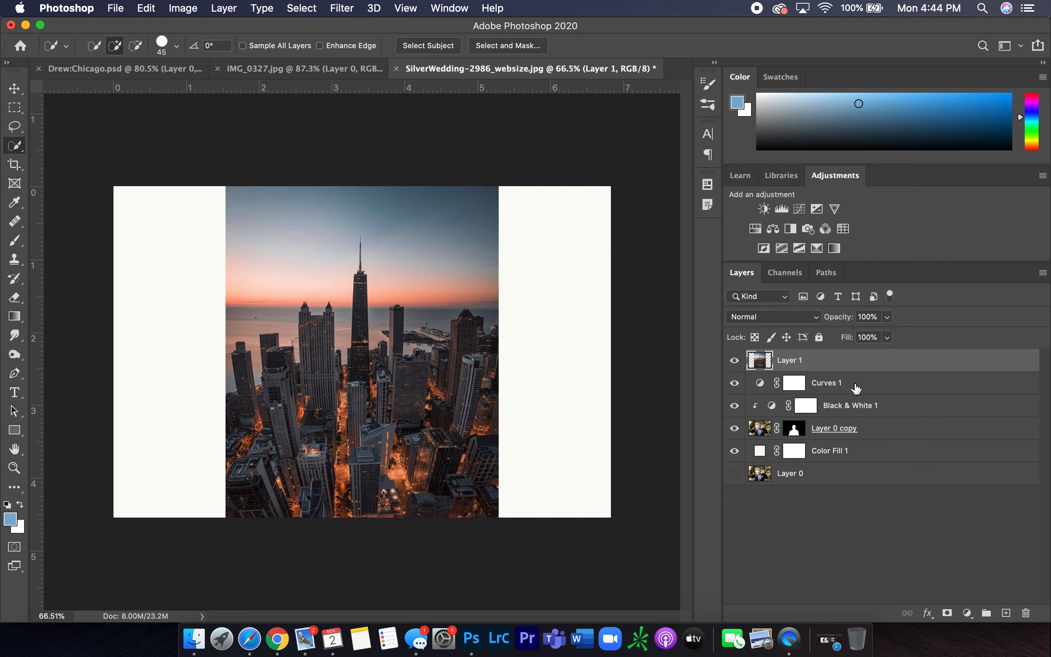
Clip the Curves adjustment layer into the clipping group above Layer 0 copy
left_click(858, 389)
right_click(870, 388)
scroll(785, 488, "down", 3)
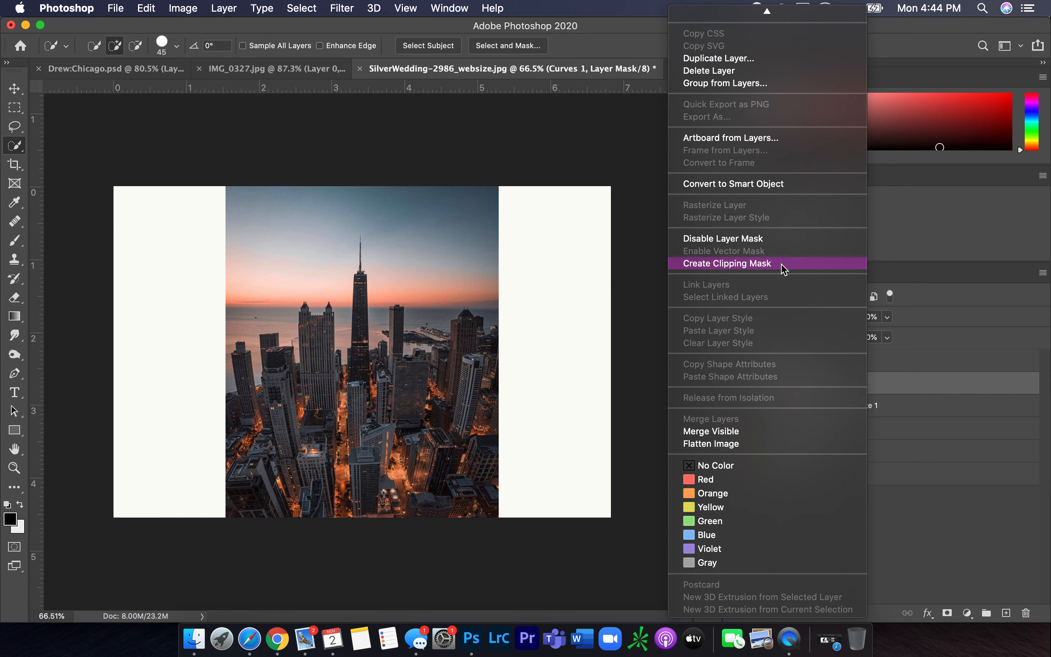
left_click(782, 264)
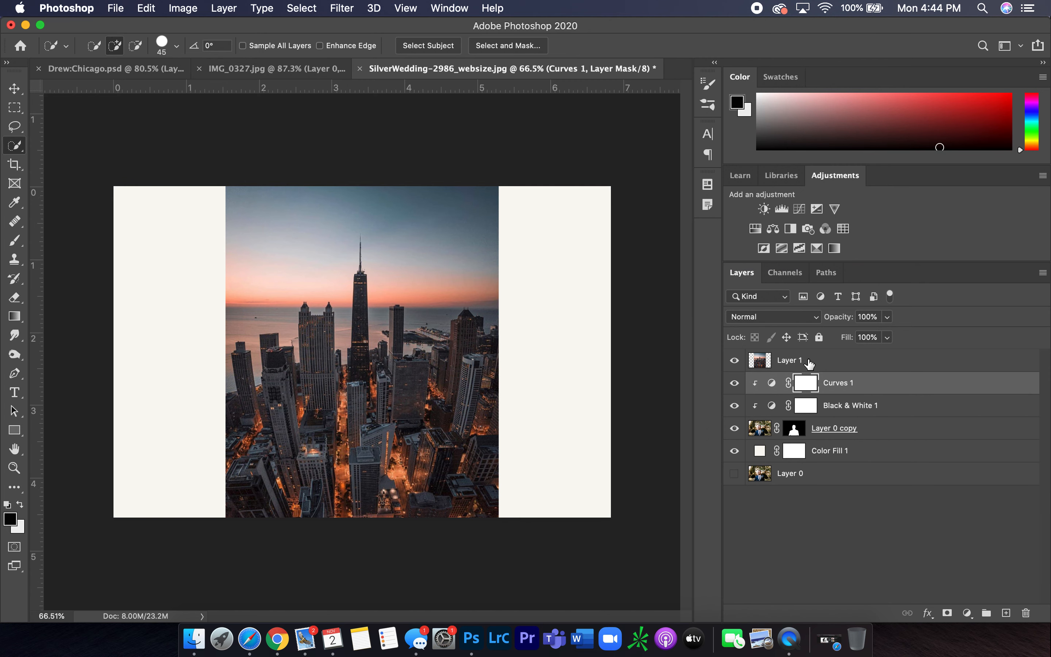
Clip the pasted city layer to the groom's cutout below it
left_click(810, 364)
right_click(819, 361)
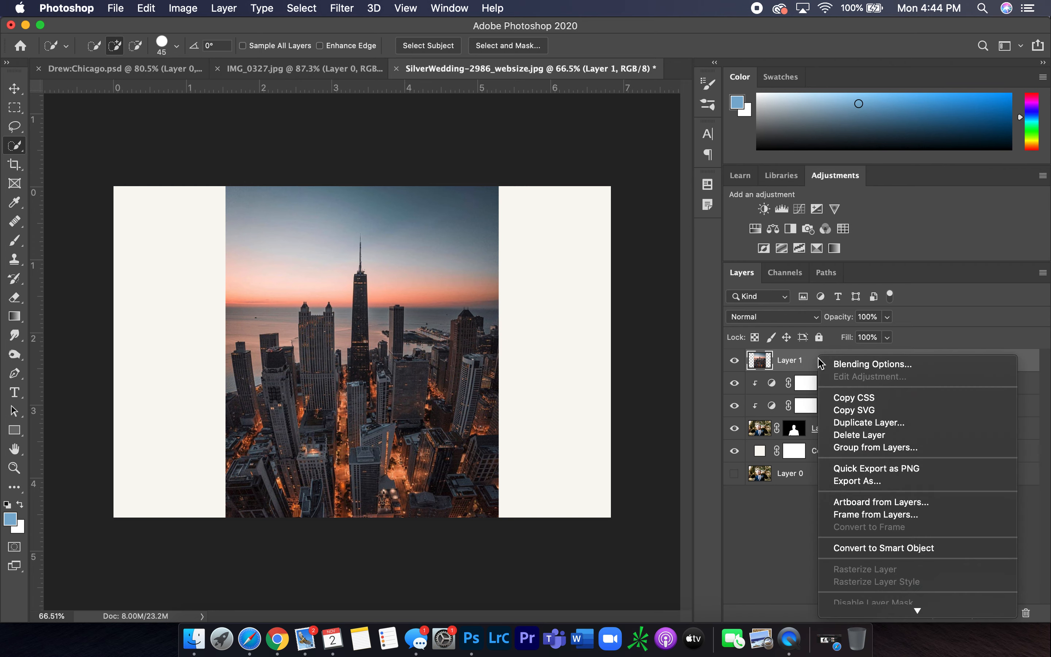
scroll(873, 460, "down", 3)
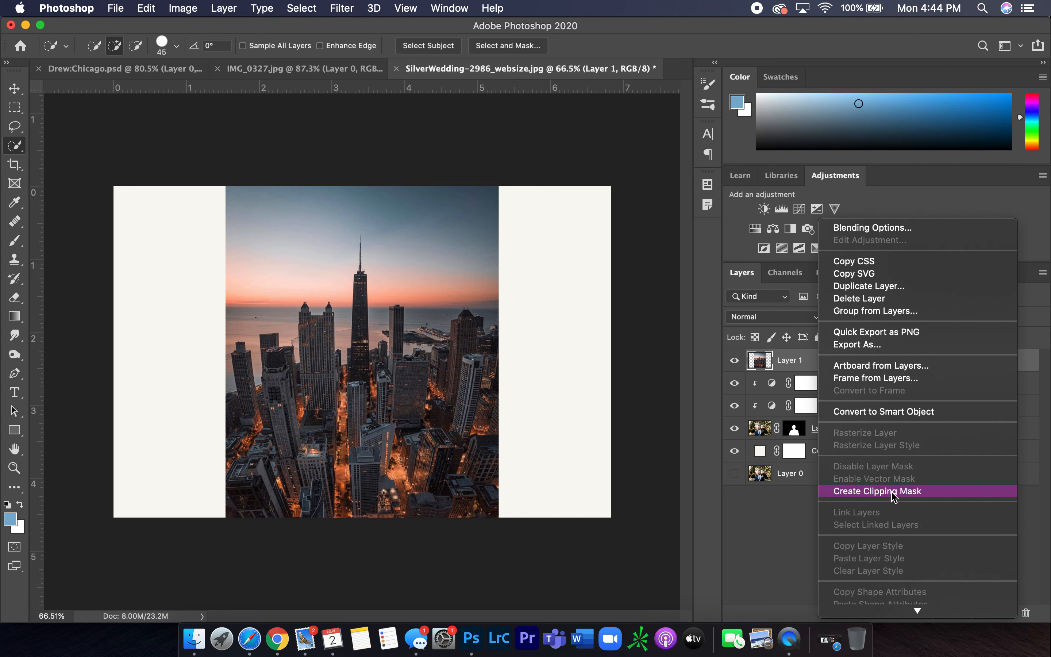
left_click(894, 497)
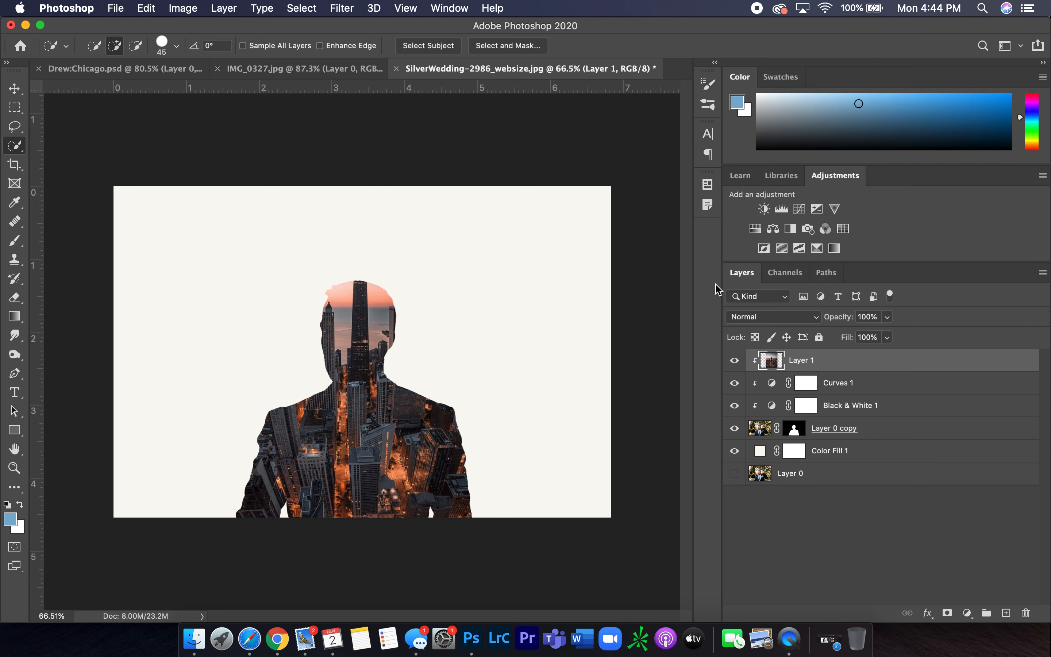
Free-transform the city layer to about 91% scale and position the tower inside the groom's head
key("super+t")
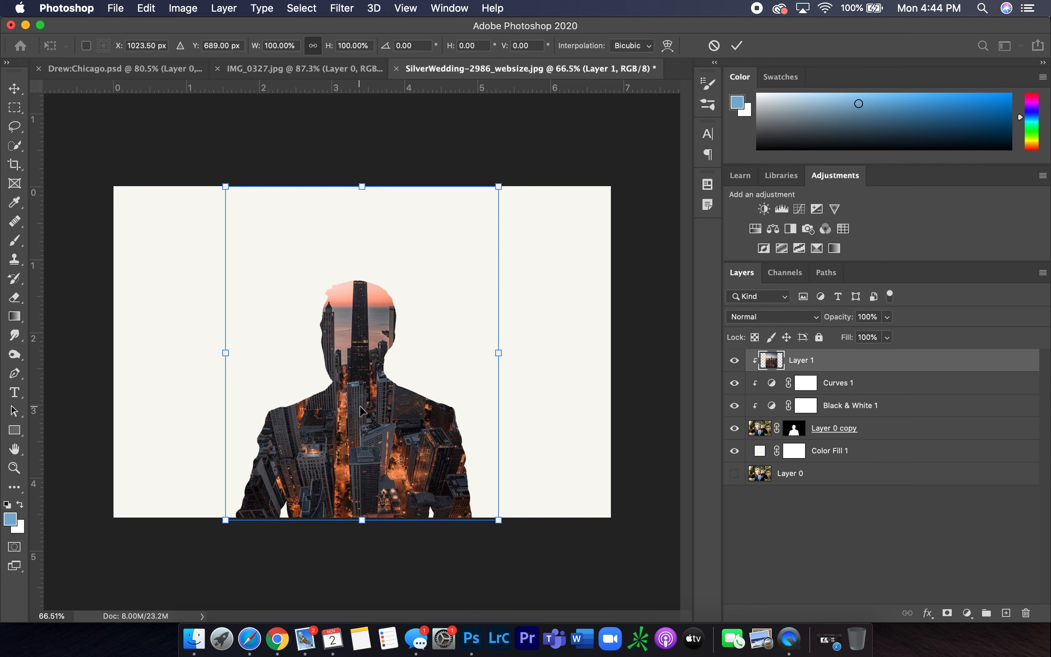
left_click_drag(225, 186, 292, 259)
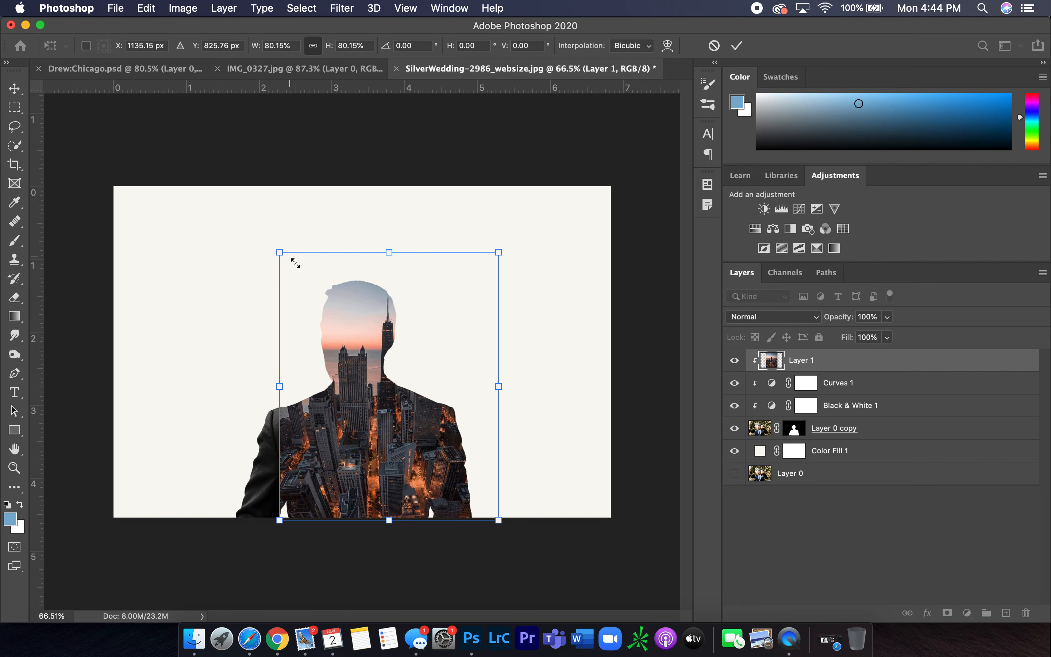
left_click_drag(349, 321, 319, 337)
left_click_drag(252, 268, 238, 249)
mouse_move(366, 457)
left_mouse_down()
mouse_move(384, 456)
mouse_move(360, 458)
left_mouse_up()
left_click_drag(246, 251, 224, 243)
left_click_drag(364, 394, 366, 403)
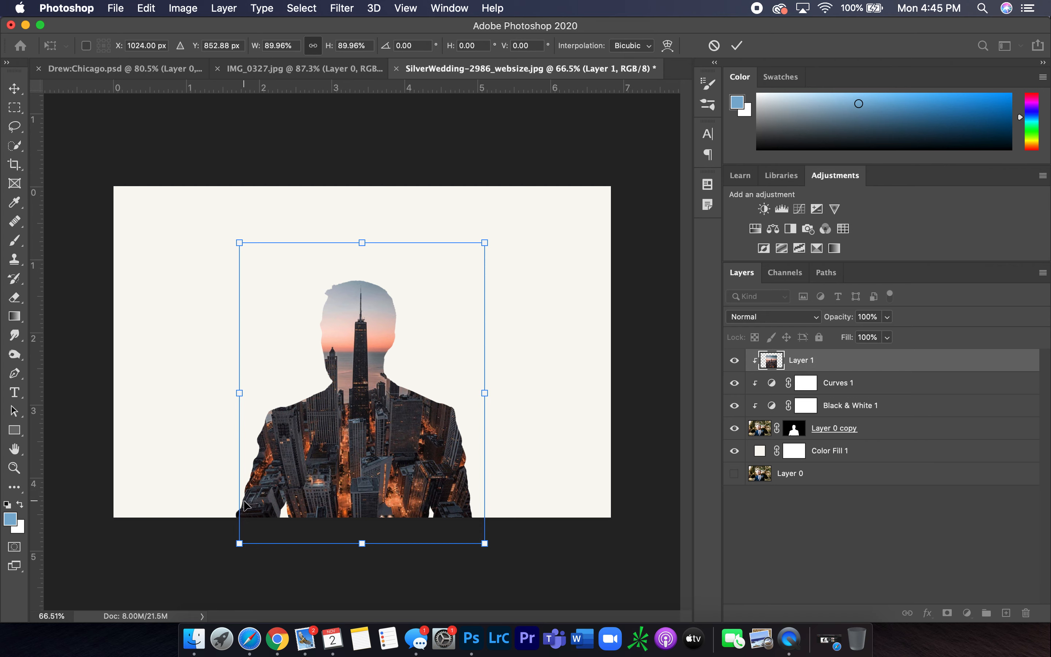
left_click_drag(239, 546, 229, 548)
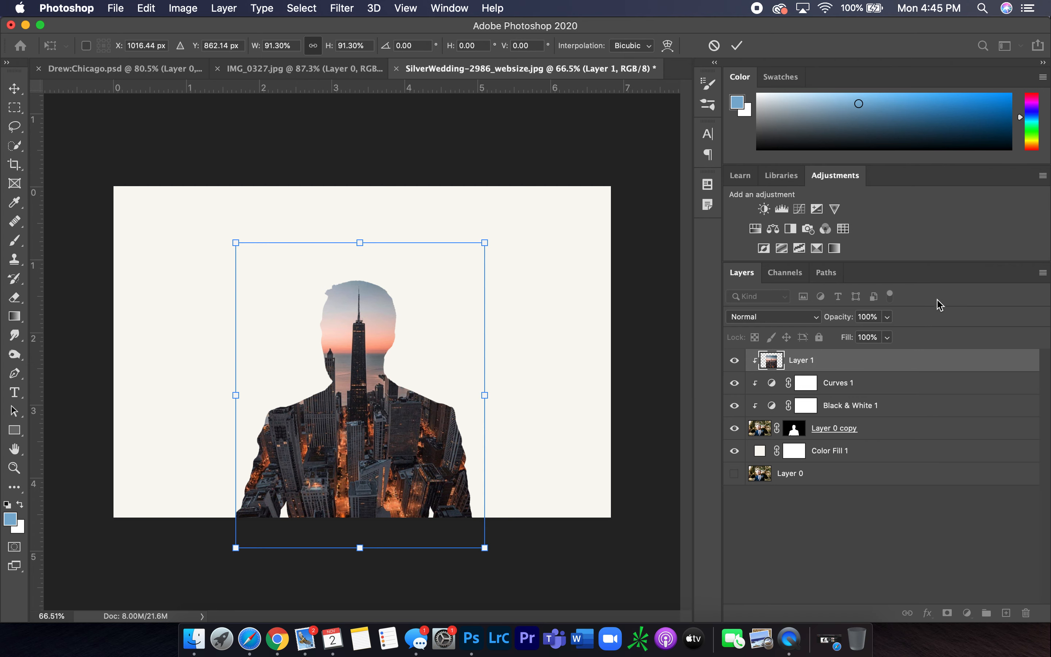
left_click(946, 276)
key("Return")
Add a layer mask to the city layer
key("w")
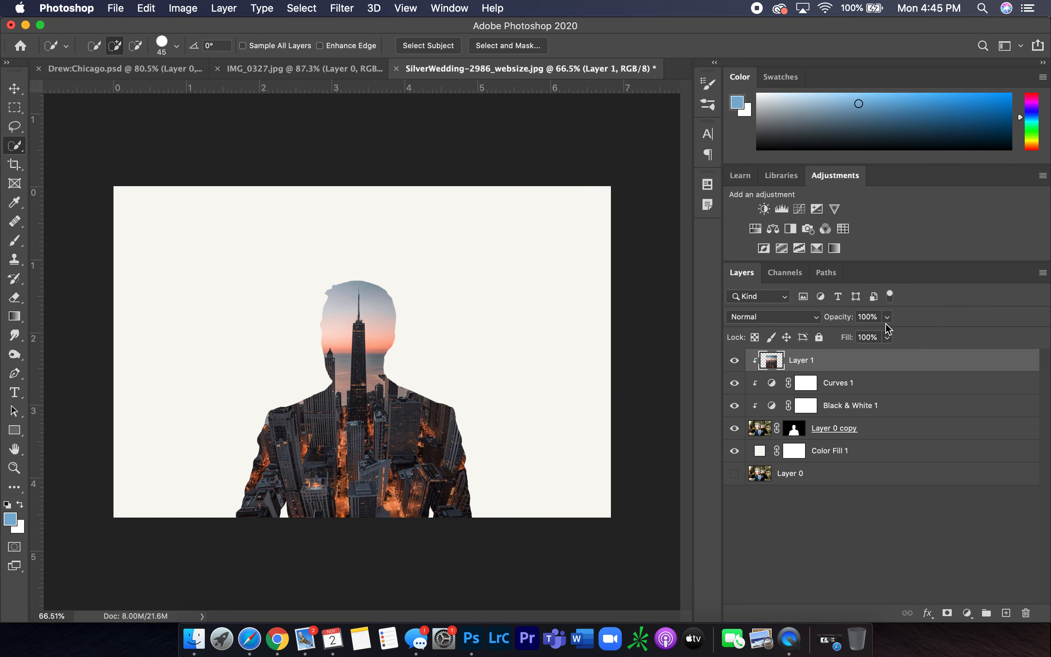
left_click(948, 613)
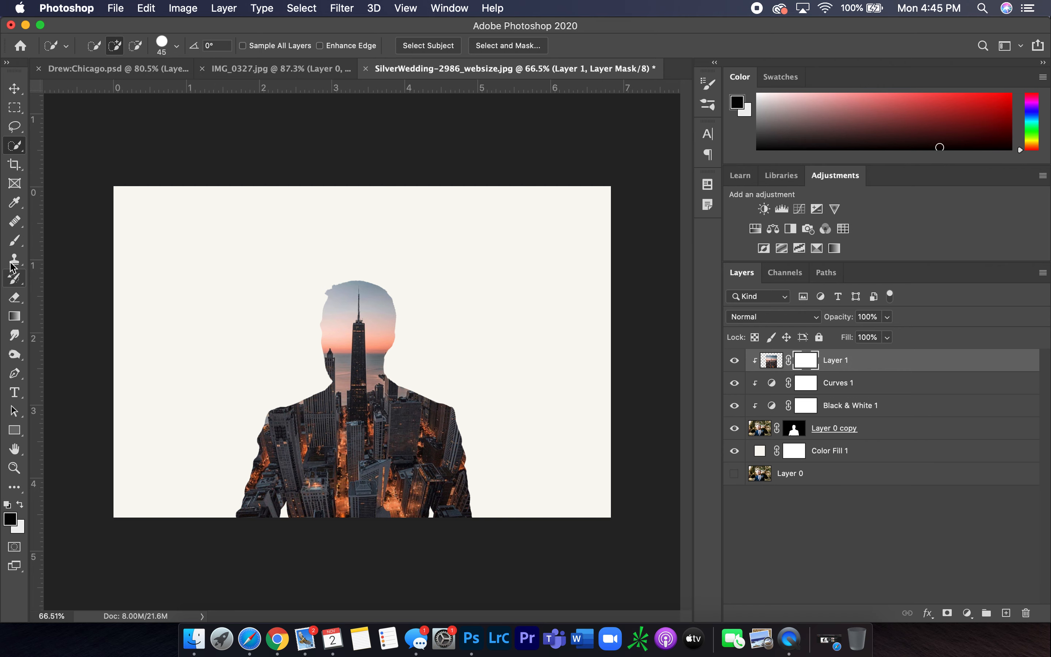
Set up the Brush tool at 80 px size, 100% hardness and Normal mode for painting the mask
left_click(15, 240)
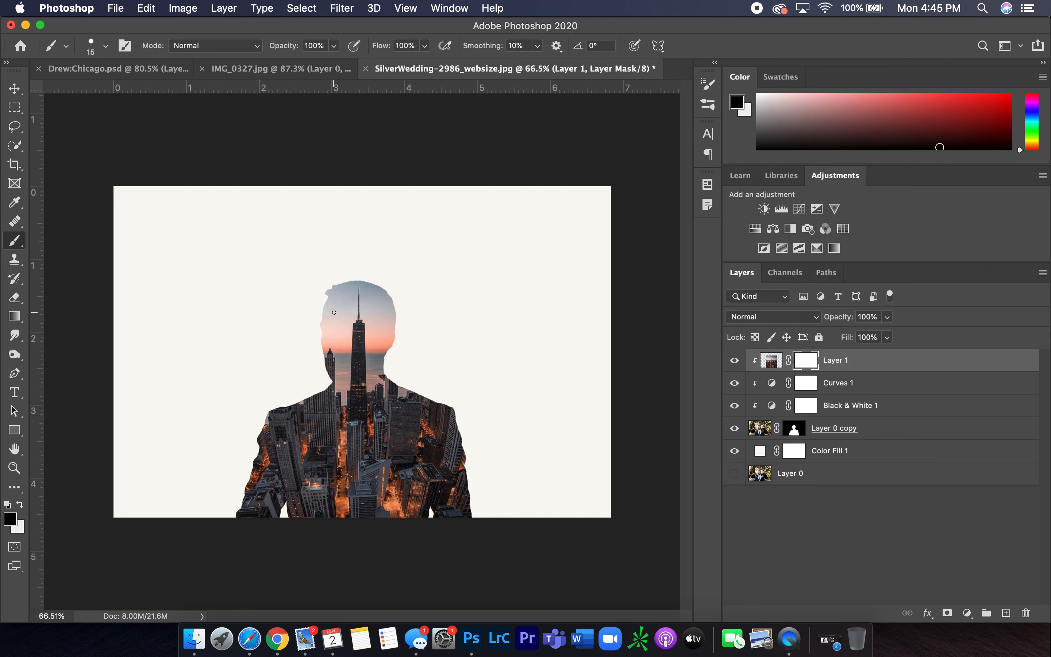
key("bracketright")
key("bracketright")
key("bracketright")
key("bracketright")
left_click(105, 47)
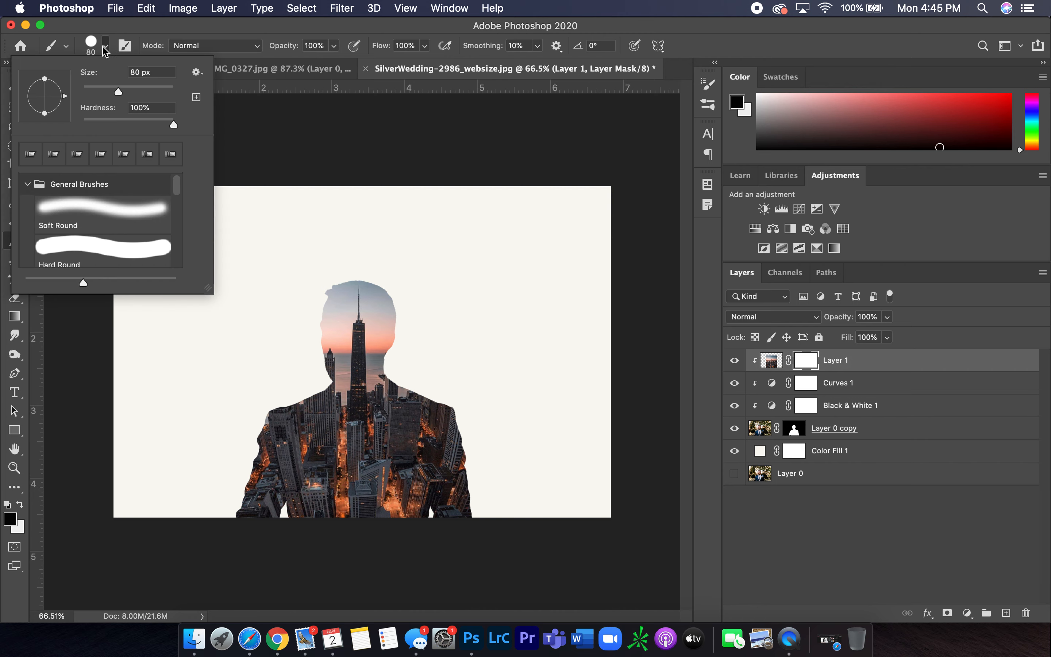
left_click(105, 47)
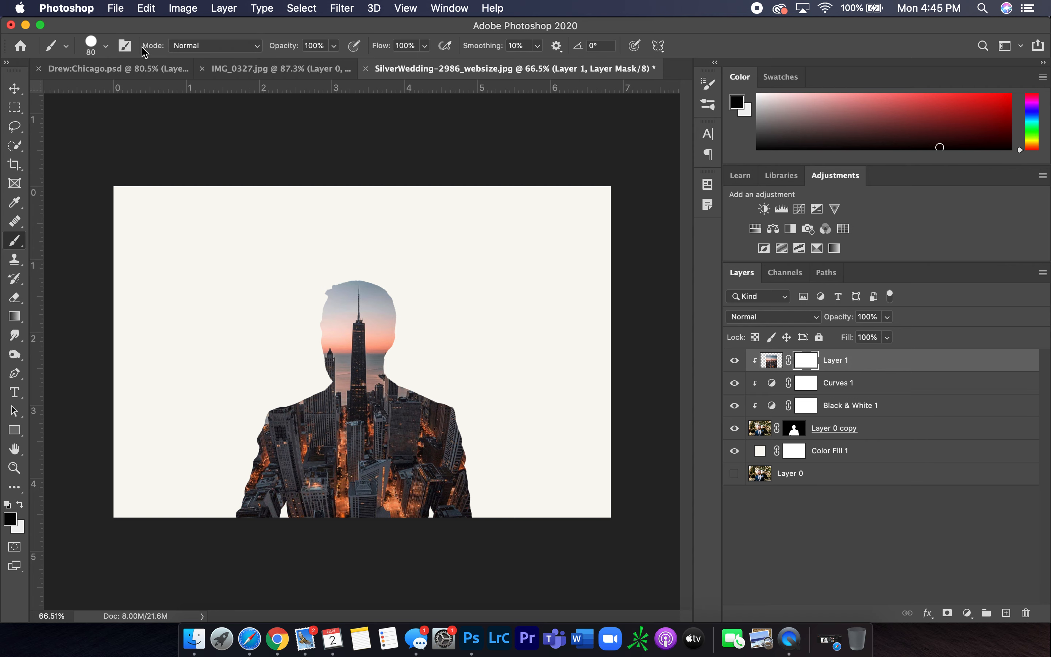
left_click(260, 51)
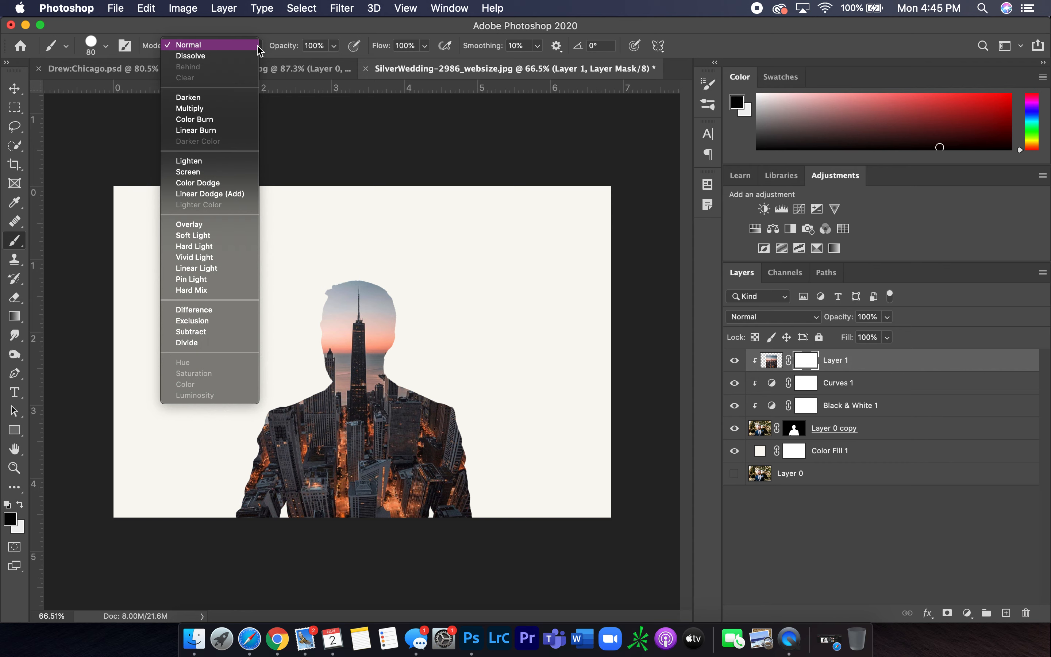
left_click(257, 46)
left_click(66, 48)
left_click(67, 48)
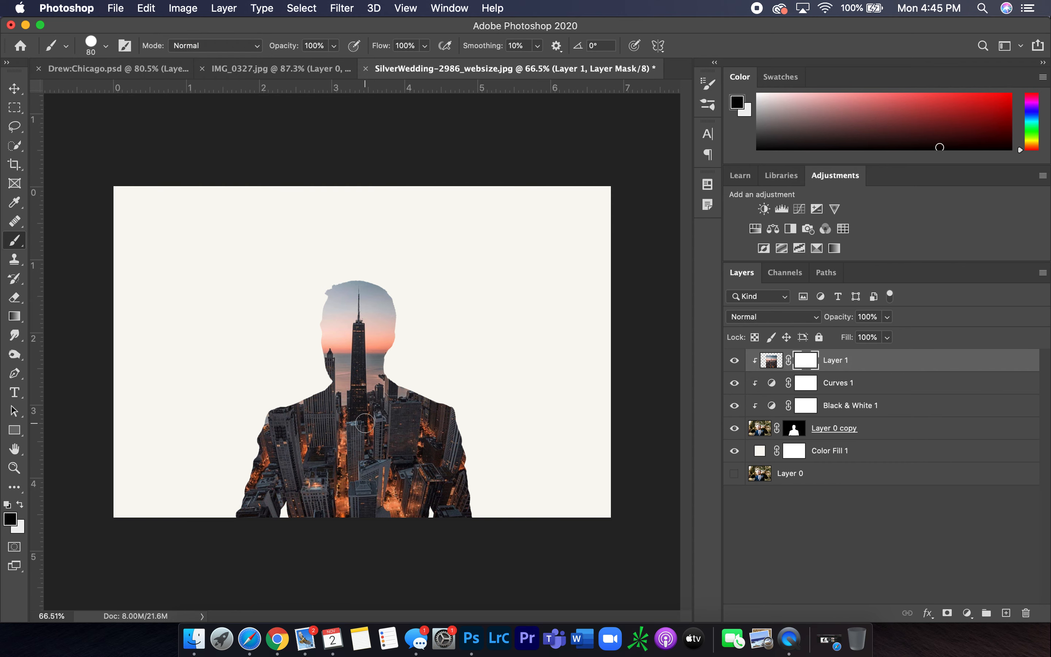
scroll(365, 423, "up", 5)
scroll(314, 343, "left", 4)
scroll(314, 344, "down", 3)
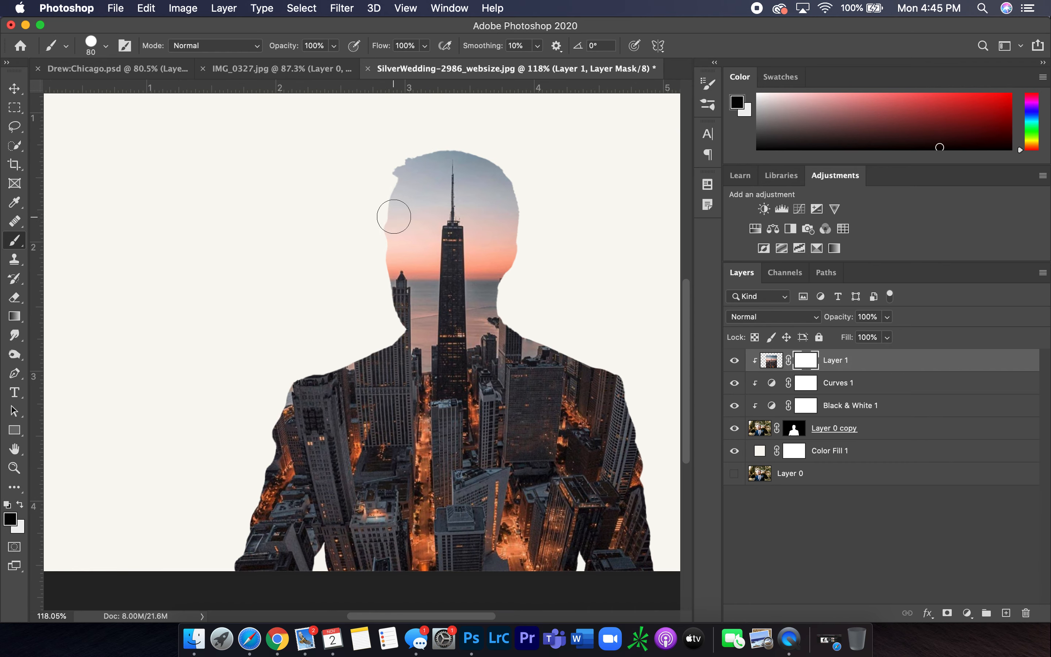
Paint a test stroke on the city layer's mask over the groom's eye and undo it
left_click(398, 233)
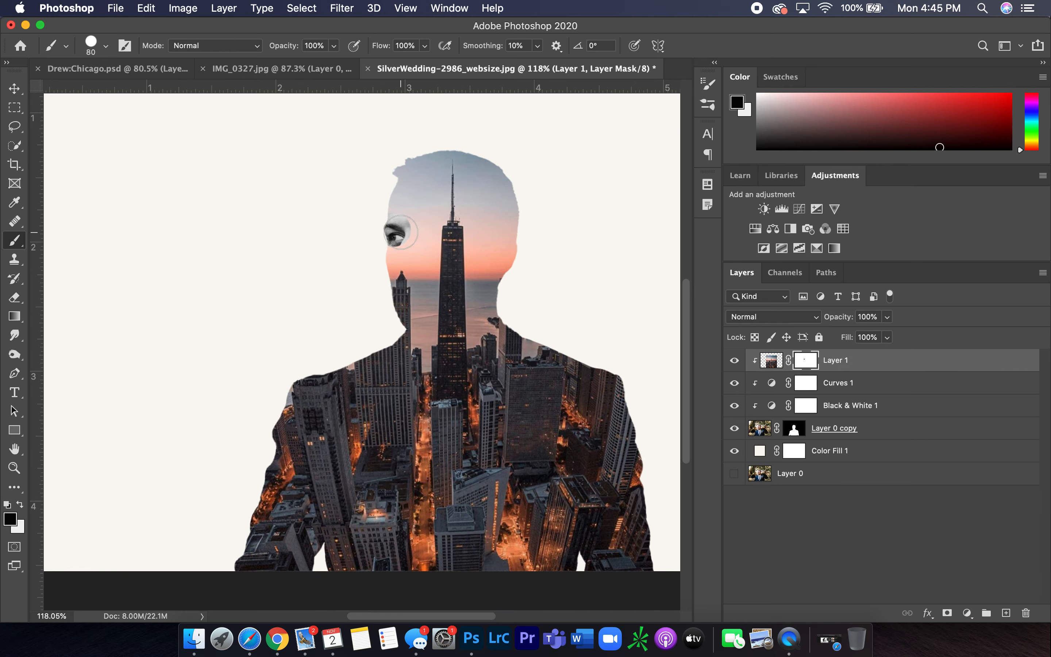
key("super+z")
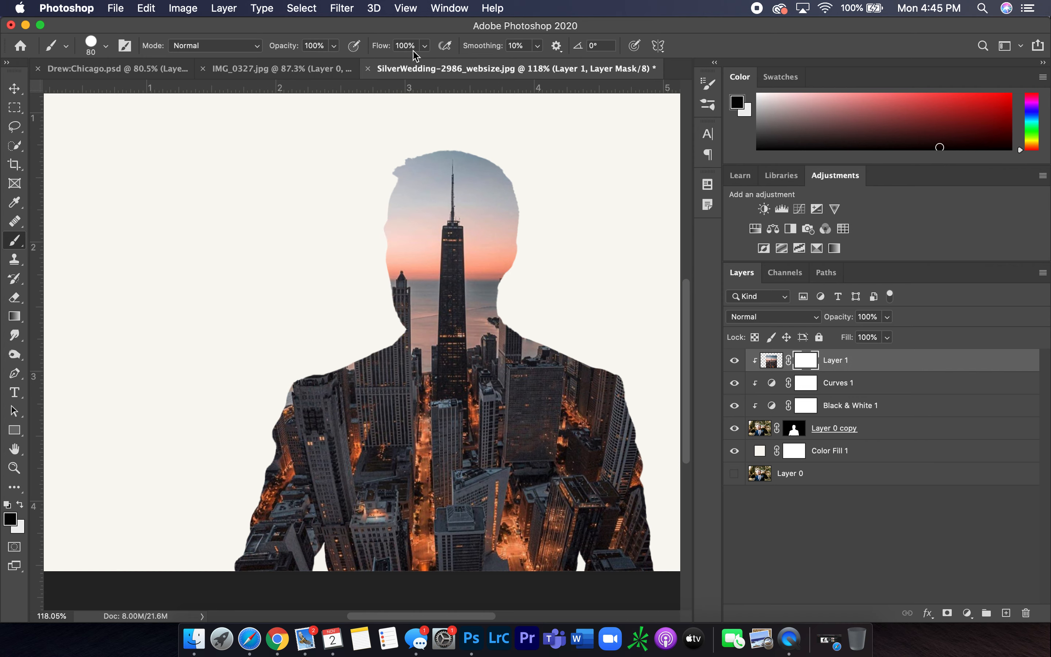
Set the brush to Soft Round at 60 px size, 0% hardness and 18% flow
left_click(425, 45)
left_click_drag(422, 71, 372, 72)
key("bracketleft")
key("bracketleft")
left_click(105, 46)
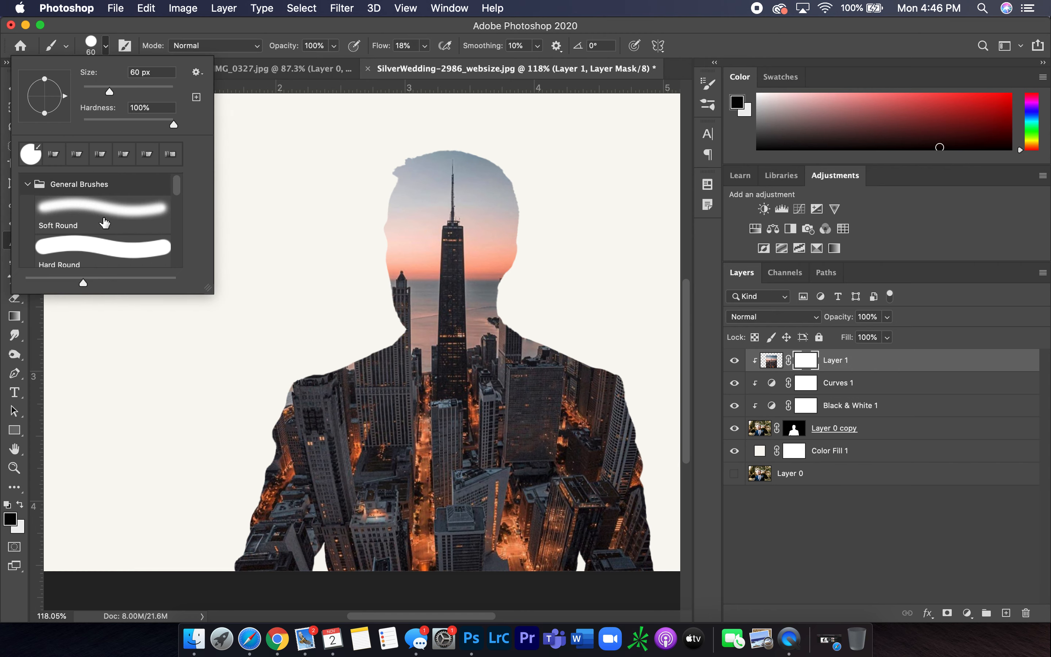
left_click(121, 218)
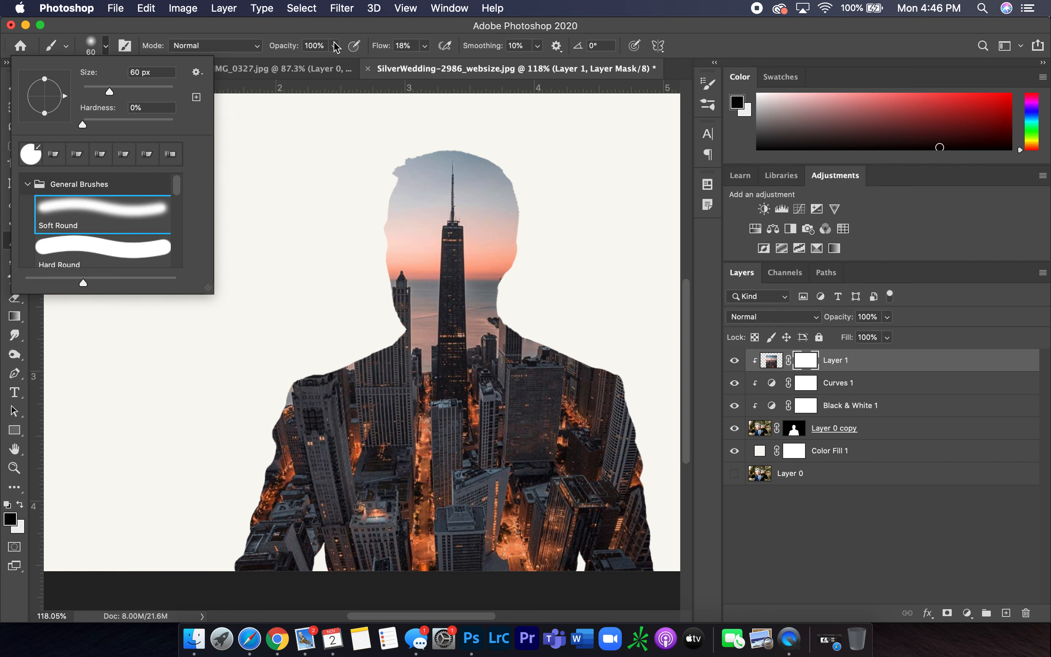
key("Return")
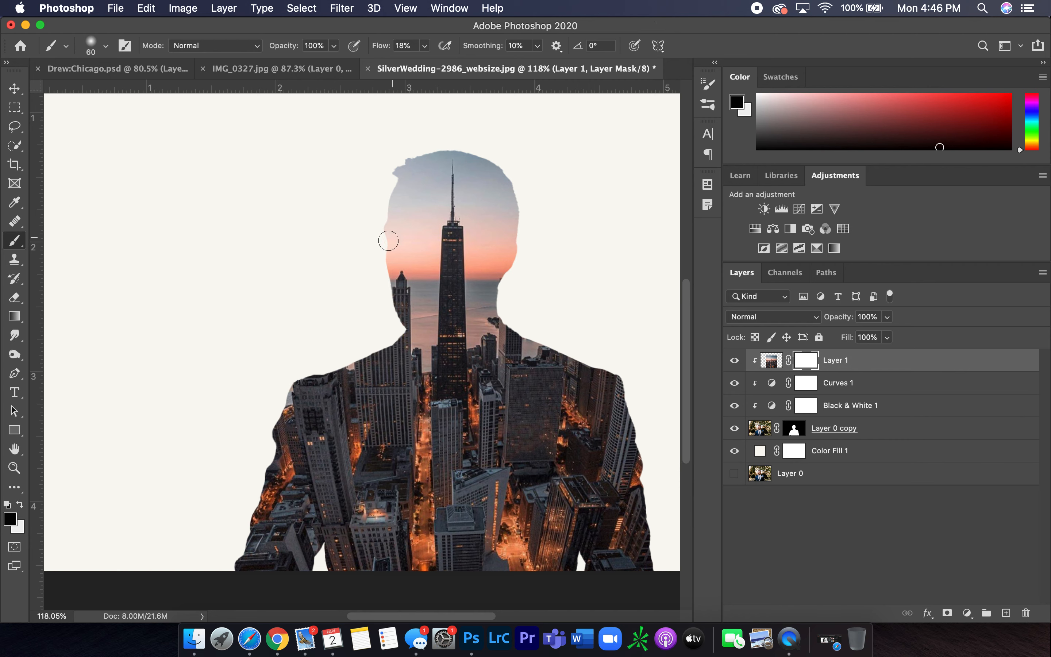
Paint black on the city layer's mask with a brush enlarged to 100 px to reveal the groom's face and hair
mouse_move(385, 234)
left_mouse_down()
mouse_move(435, 235)
mouse_move(404, 233)
mouse_move(392, 263)
mouse_move(394, 291)
mouse_move(395, 264)
mouse_move(398, 295)
mouse_move(414, 310)
mouse_move(388, 283)
mouse_move(426, 327)
mouse_move(441, 313)
mouse_move(392, 169)
mouse_move(476, 157)
mouse_move(413, 151)
mouse_move(422, 174)
mouse_move(425, 162)
mouse_move(389, 171)
mouse_move(401, 242)
mouse_move(438, 232)
mouse_move(396, 232)
mouse_move(408, 282)
mouse_move(394, 300)
mouse_move(410, 310)
mouse_move(382, 244)
left_mouse_up()
key("bracketright")
key("bracketright")
key("bracketright")
key("bracketright")
left_click(395, 265)
left_click(396, 282)
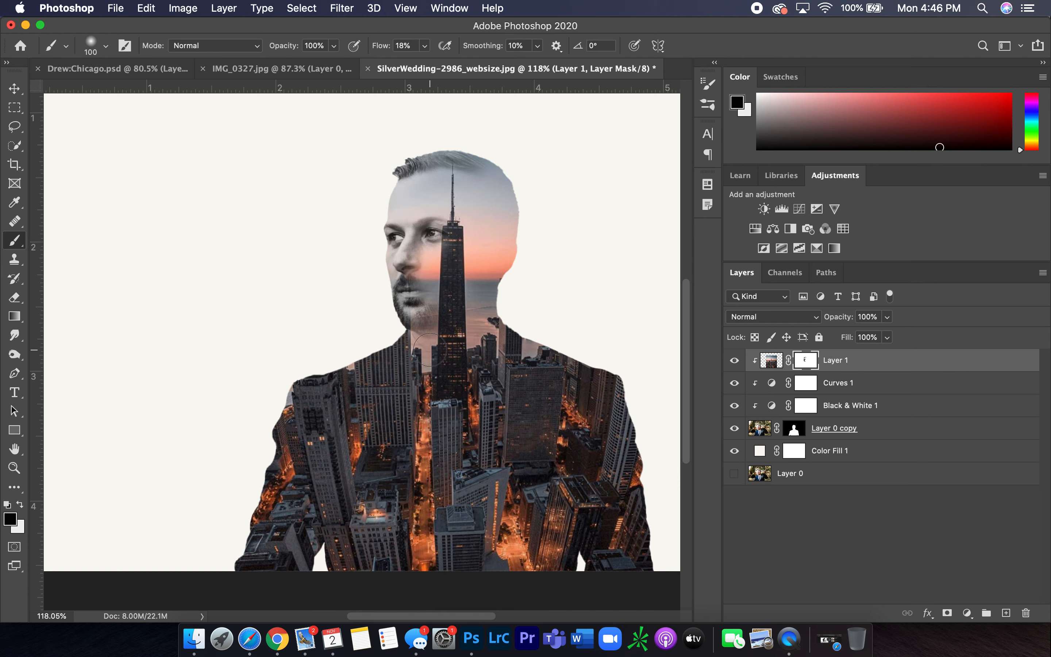
left_click_drag(400, 315, 422, 314)
left_click_drag(421, 183, 420, 181)
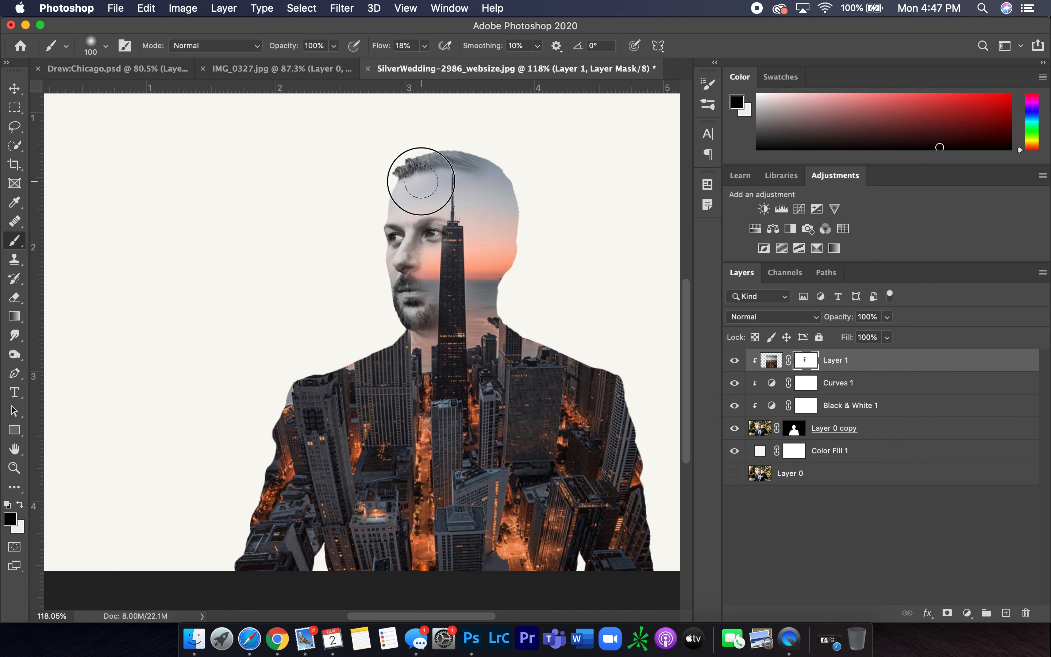
left_click(420, 216)
left_click(439, 233)
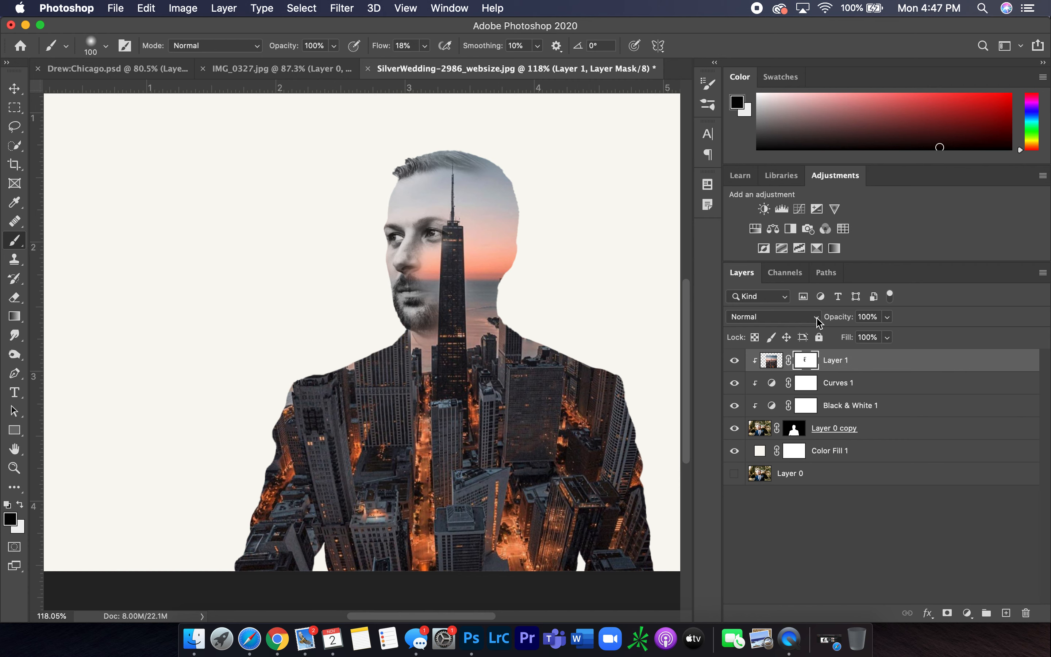
Select the city layer's image and set its blend mode to Lighten
left_click(773, 361)
left_click(816, 320)
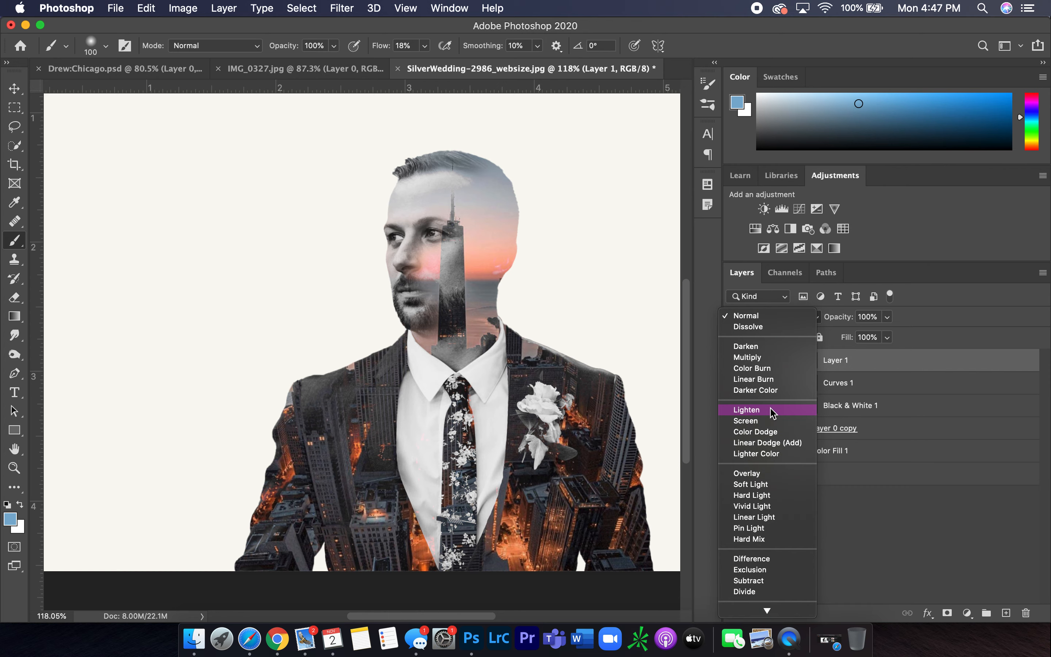
left_click(773, 410)
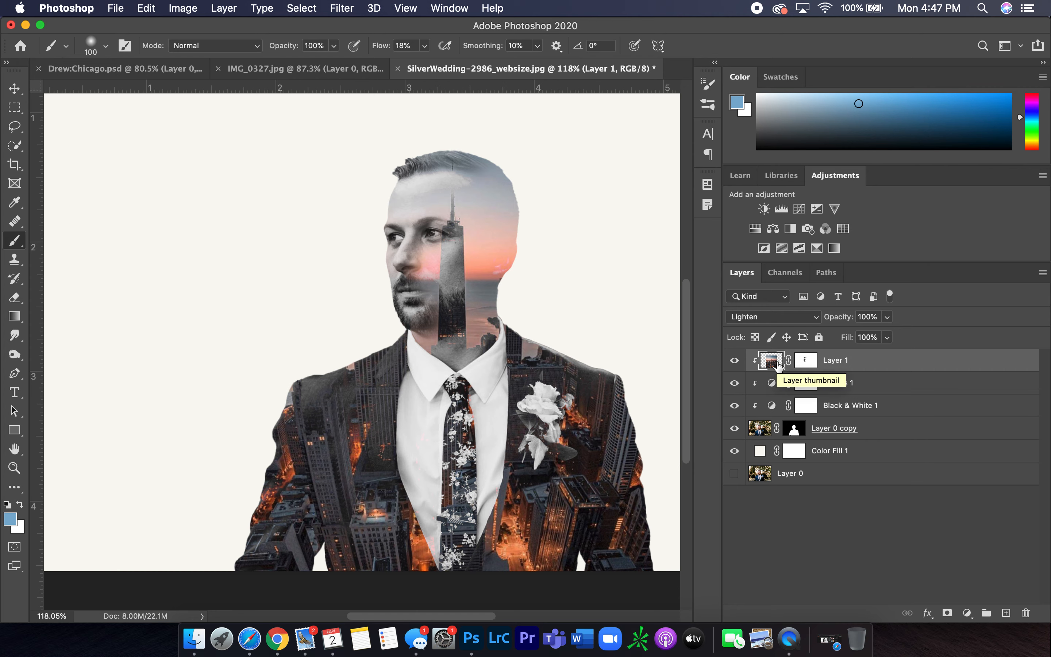
Free-transform the city layer to move it slightly down and right, then return to the Brush tool
key("super+t")
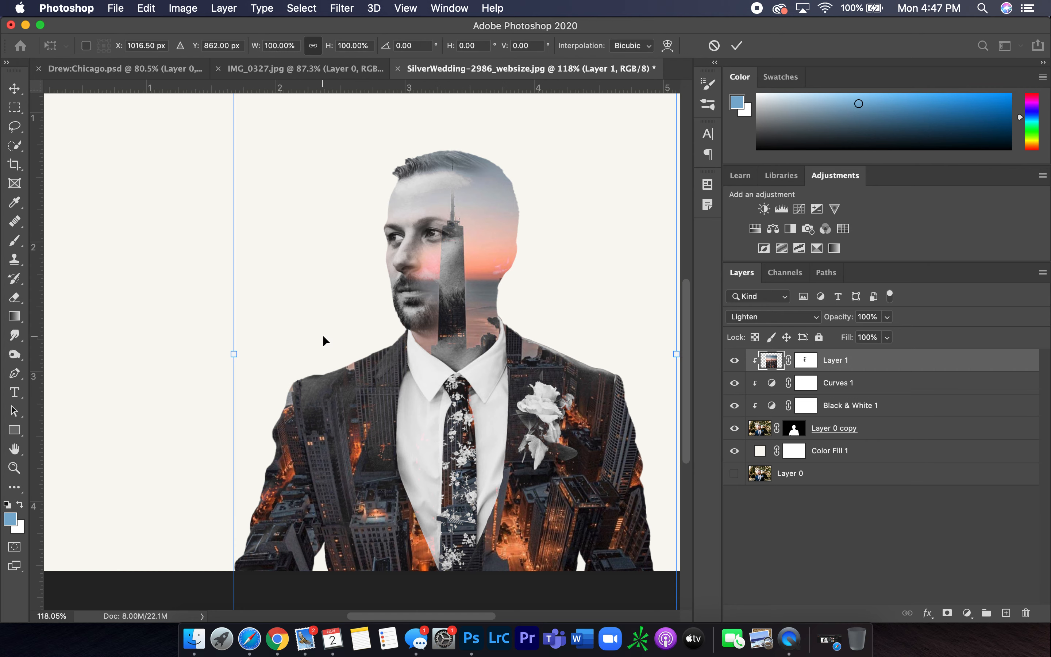
left_click_drag(319, 315, 333, 334)
key("Return")
key("b")
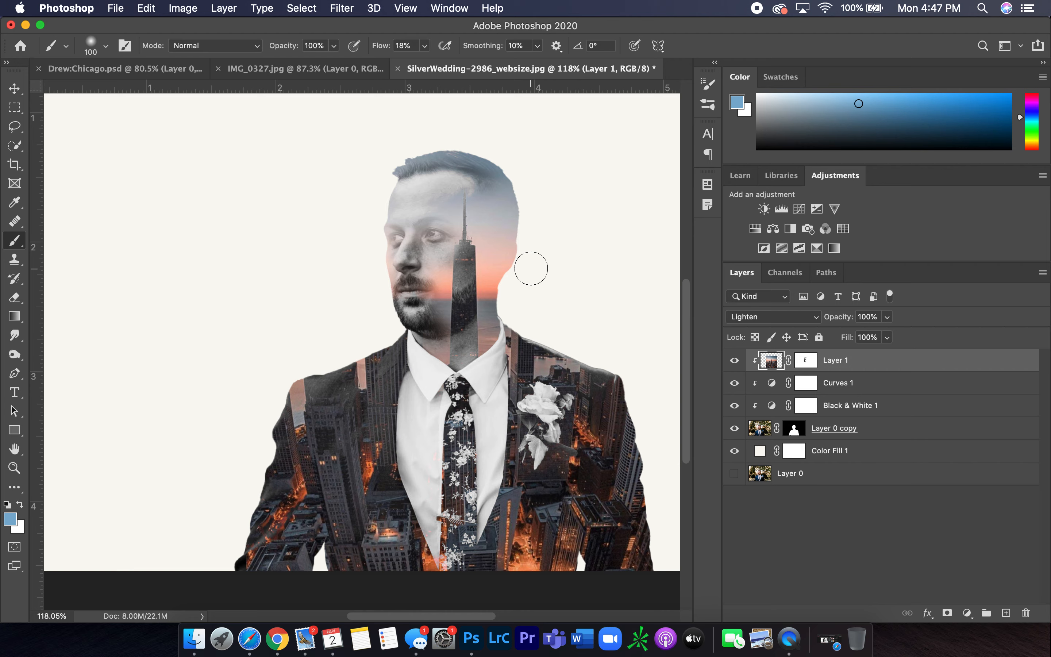
scroll(531, 268, "down", 1)
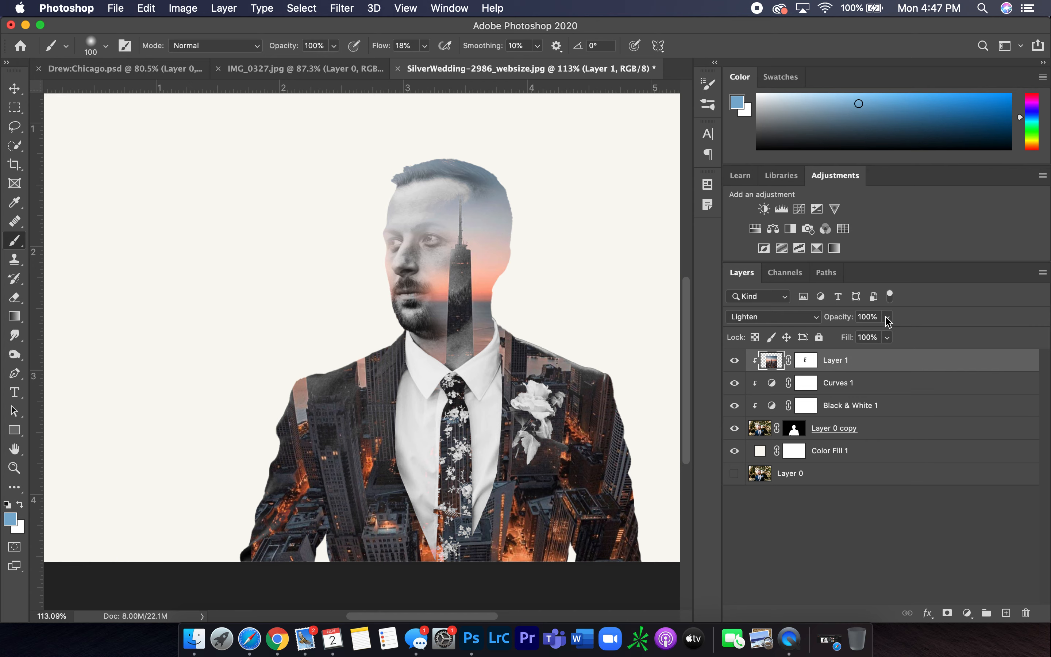
left_click(819, 319)
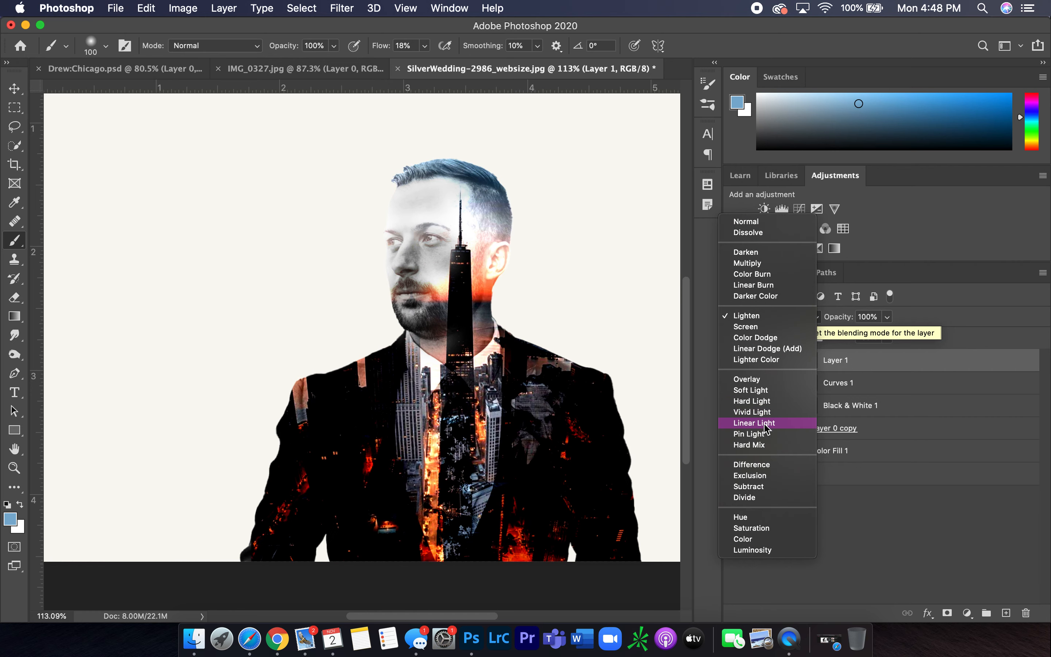
left_click(971, 225)
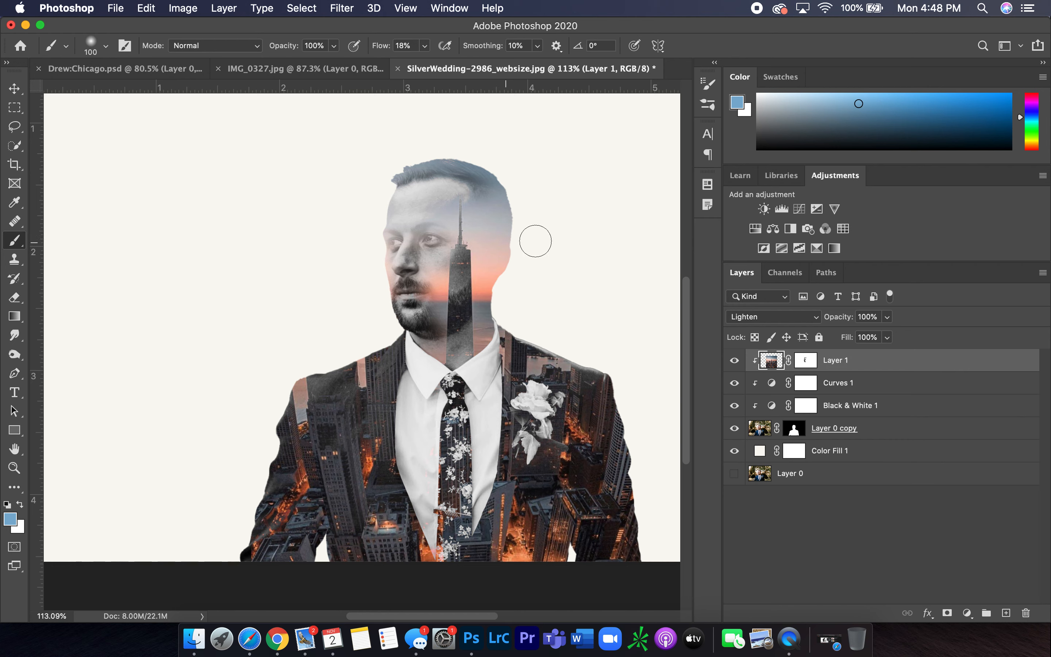
Select the city layer's mask and paint over the groom's face and top of the head to reveal more of him
left_click(807, 361)
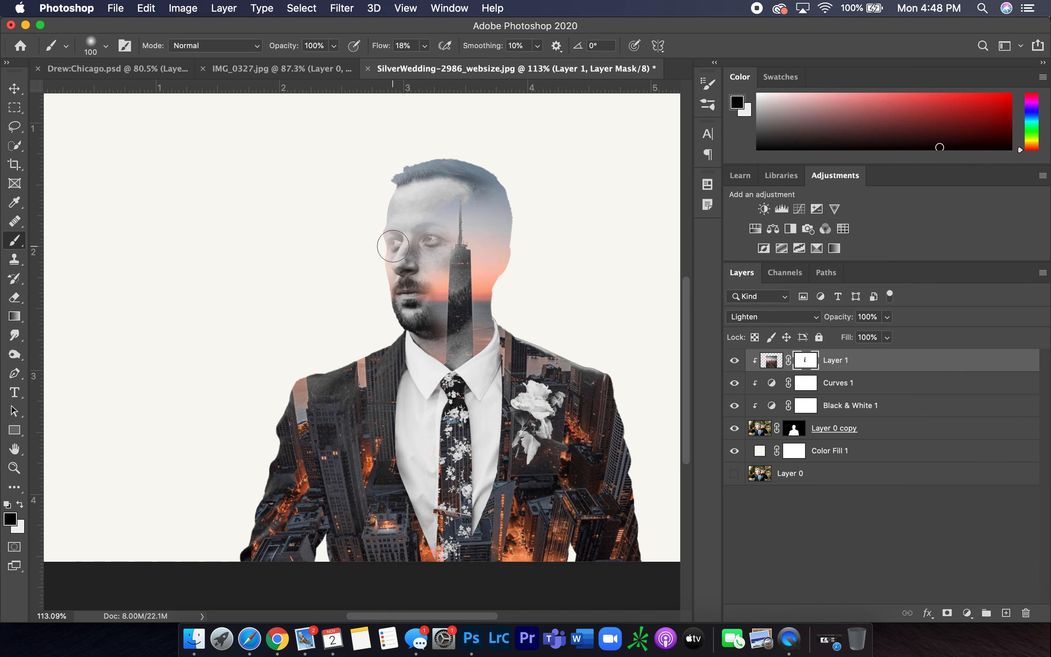
mouse_move(393, 245)
left_mouse_down()
mouse_move(433, 240)
mouse_move(394, 232)
mouse_move(394, 300)
mouse_move(396, 256)
mouse_move(402, 283)
mouse_move(417, 204)
mouse_move(436, 176)
mouse_move(422, 171)
mouse_move(402, 171)
mouse_move(388, 220)
mouse_move(393, 246)
mouse_move(411, 218)
mouse_move(419, 229)
mouse_move(457, 191)
mouse_move(412, 287)
mouse_move(420, 329)
mouse_move(430, 330)
mouse_move(413, 325)
mouse_move(445, 327)
mouse_move(423, 293)
left_mouse_up()
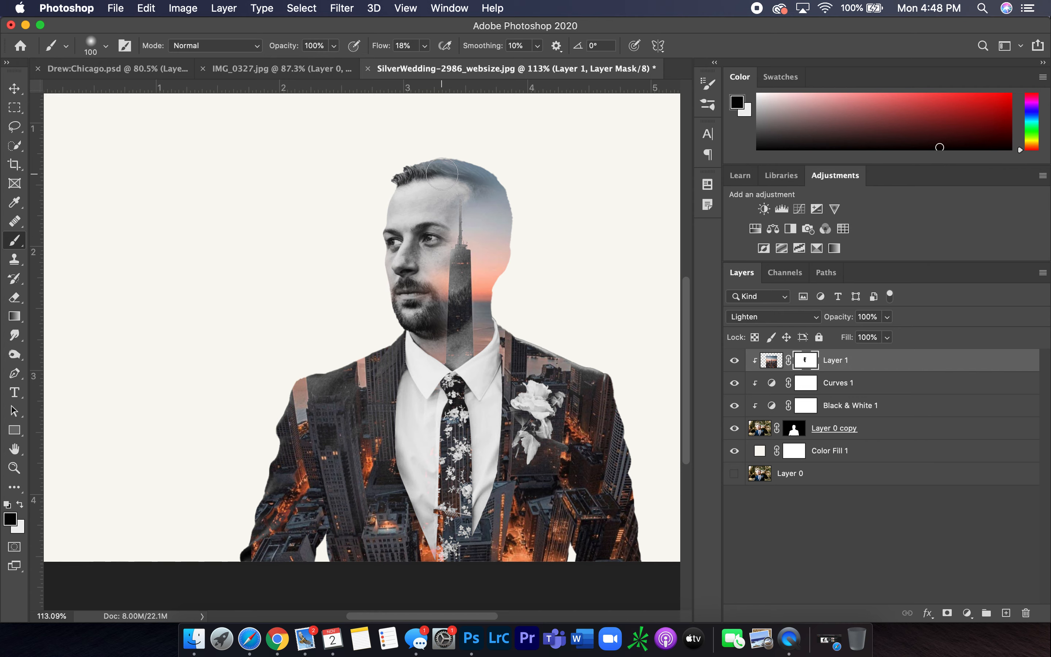
mouse_move(480, 198)
left_mouse_down()
mouse_move(482, 215)
mouse_move(504, 193)
left_mouse_up()
Compare the composite with the finished Drew:Chicago example document
scroll(452, 313, "down", 2)
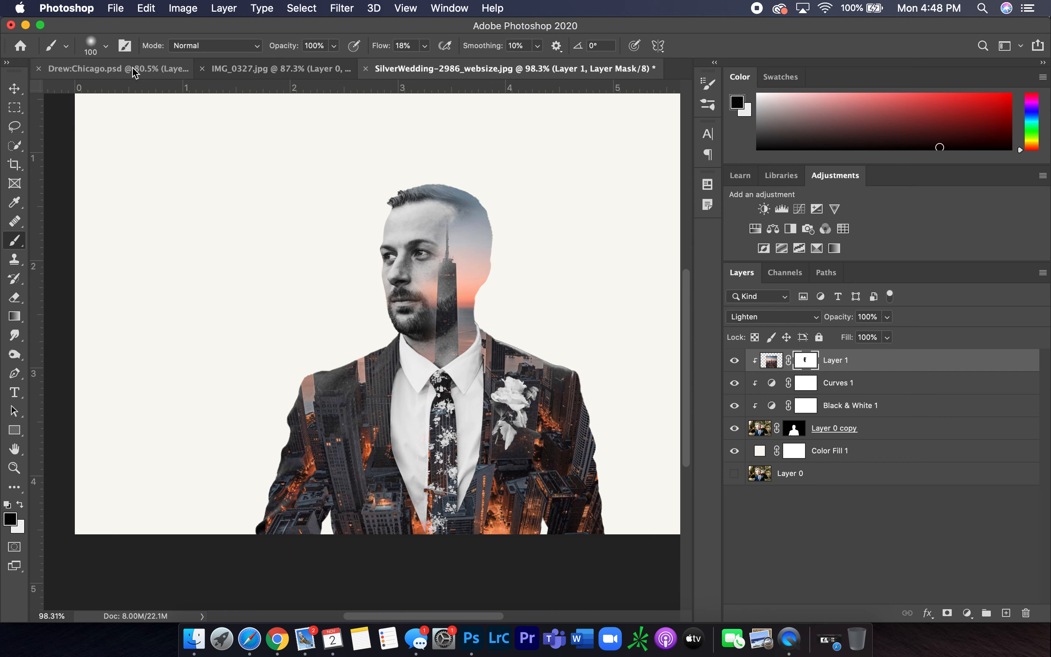
left_click(180, 71)
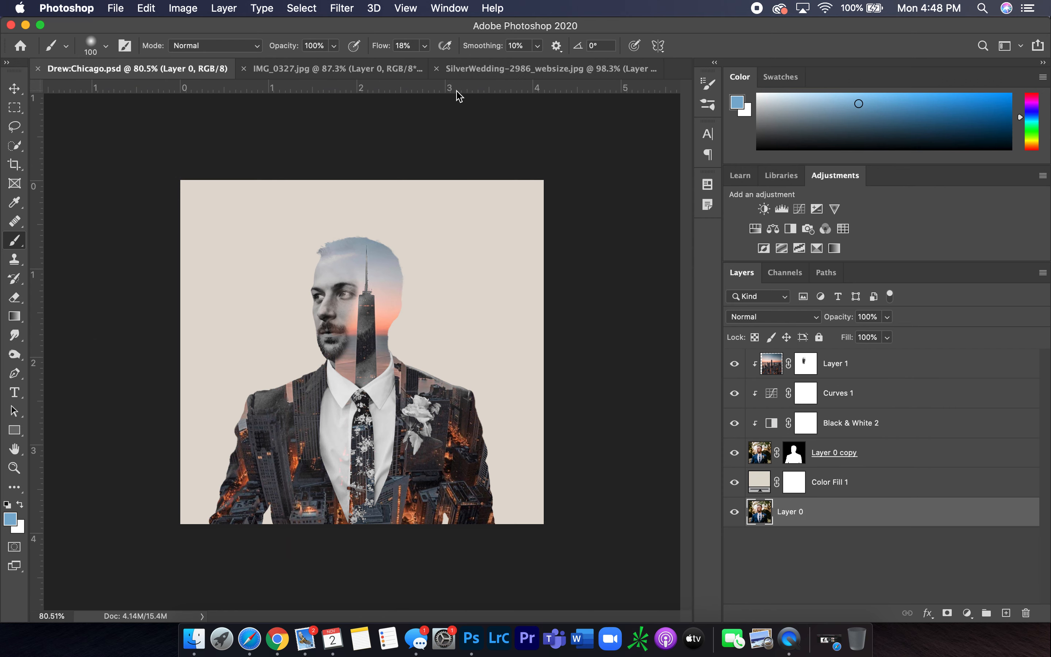
left_click(482, 69)
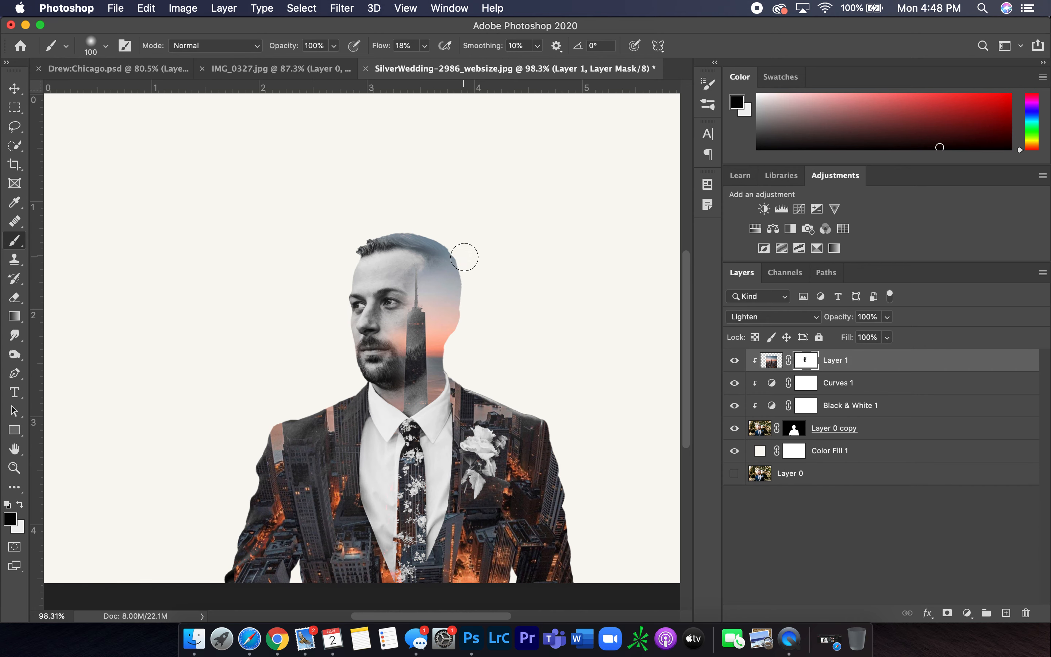
Paint the mask along the groom's hairline to reveal more of his hair
scroll(465, 308, "down", 2)
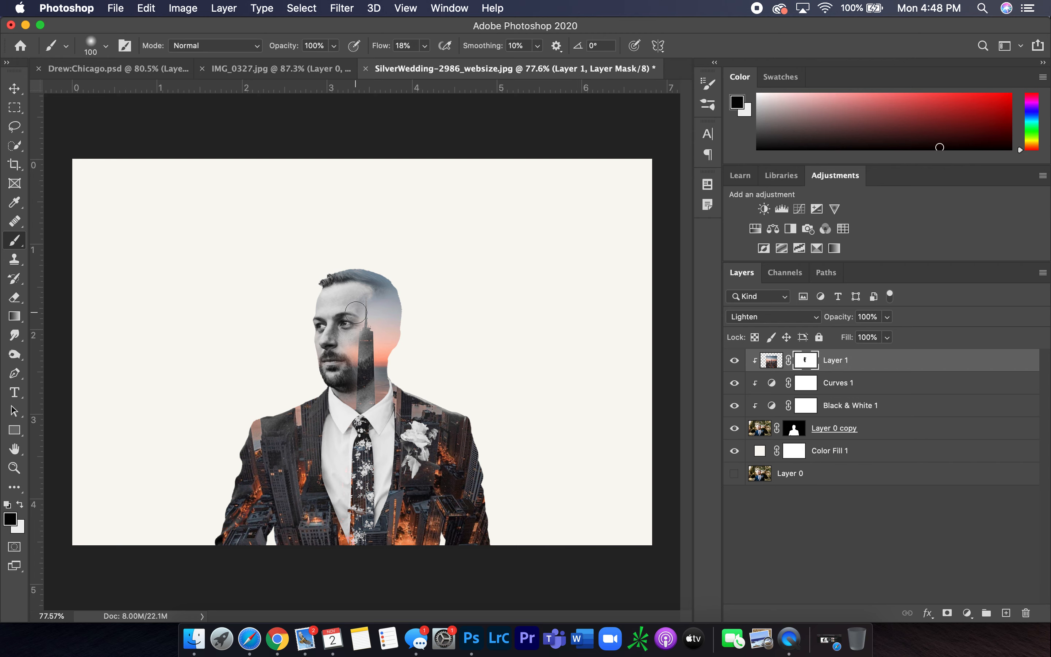
scroll(361, 272, "up", 3)
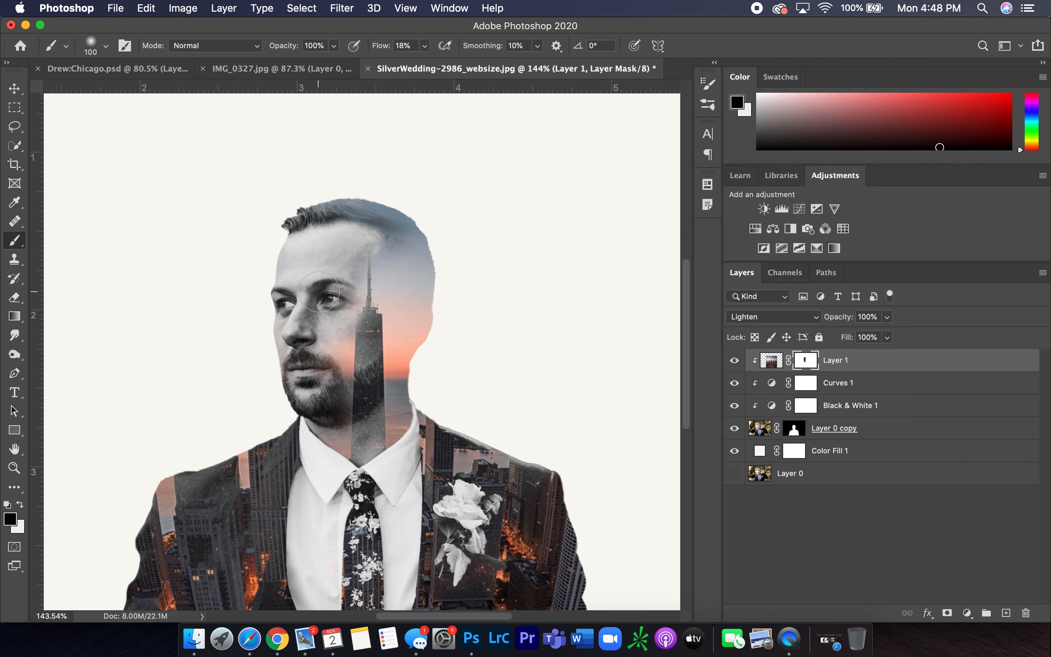
mouse_move(347, 246)
left_mouse_down()
mouse_move(354, 249)
mouse_move(318, 250)
mouse_move(367, 250)
left_mouse_up()
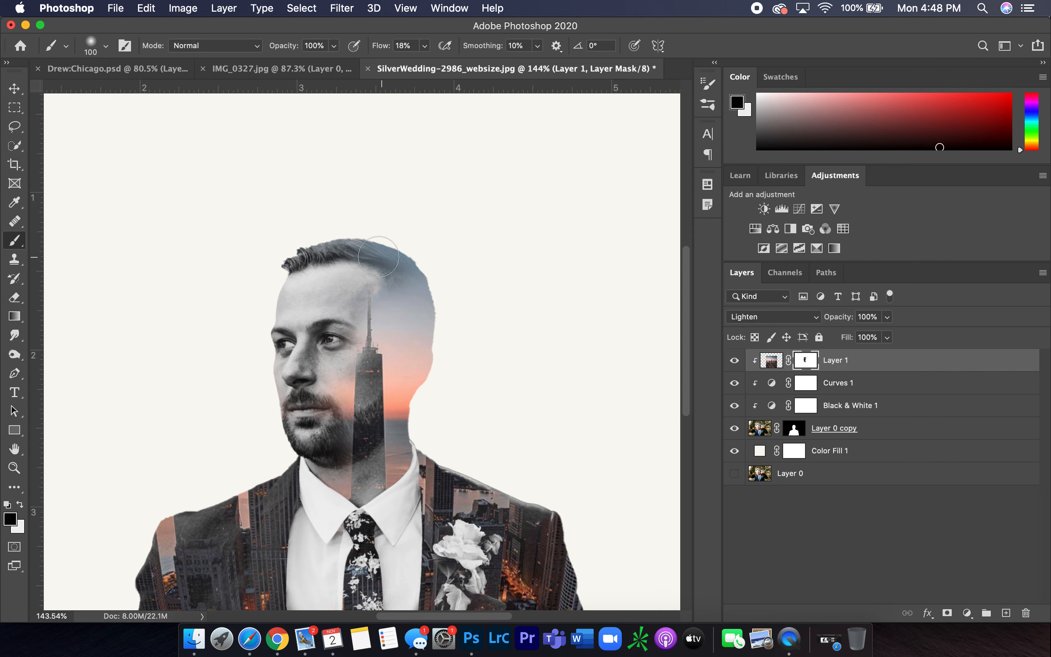
scroll(324, 302, "down", 5)
scroll(324, 302, "left", 3)
scroll(324, 300, "down", 2)
scroll(323, 321, "down", 1)
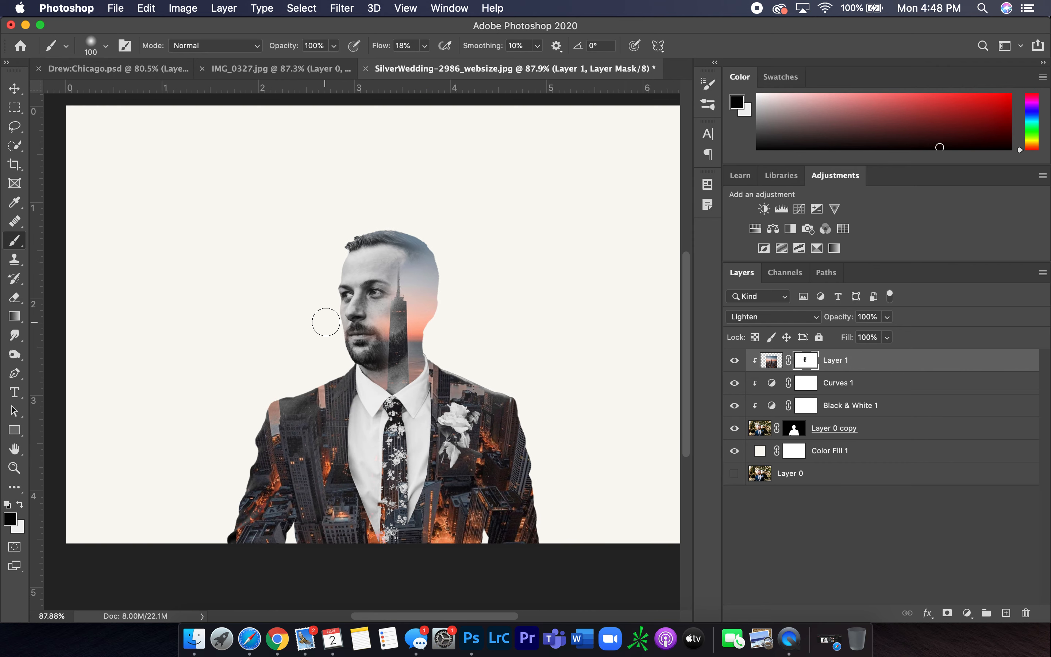
scroll(480, 342, "down", 2)
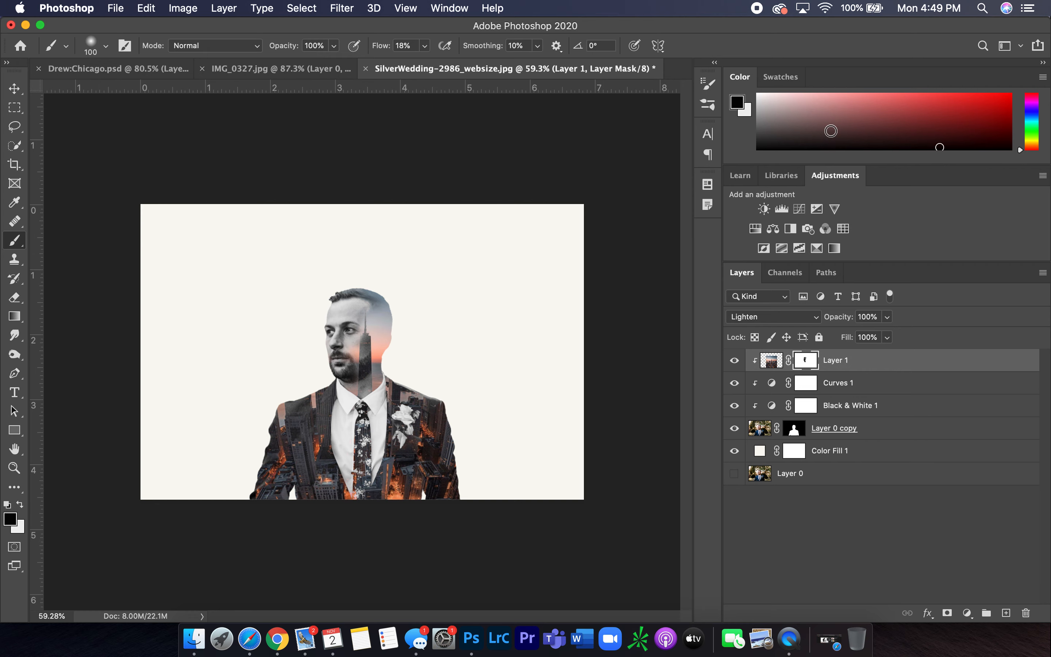